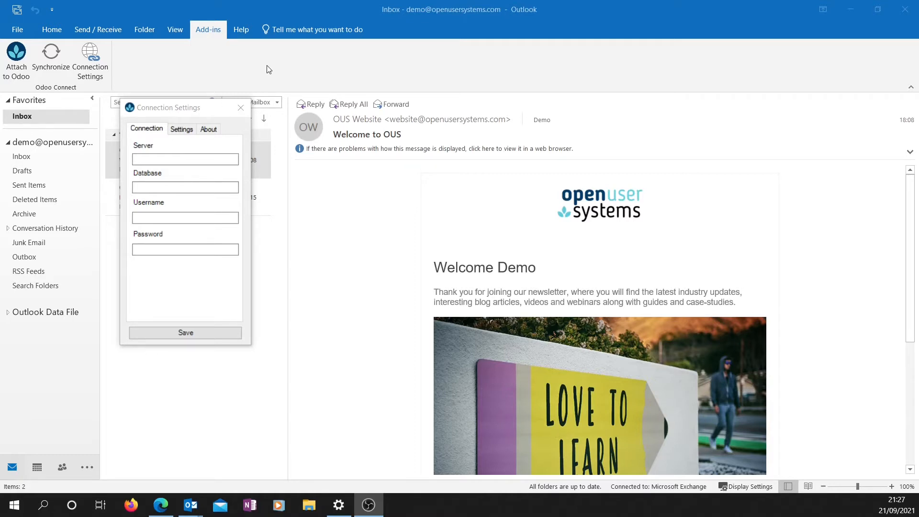
pyautogui.click(201, 113)
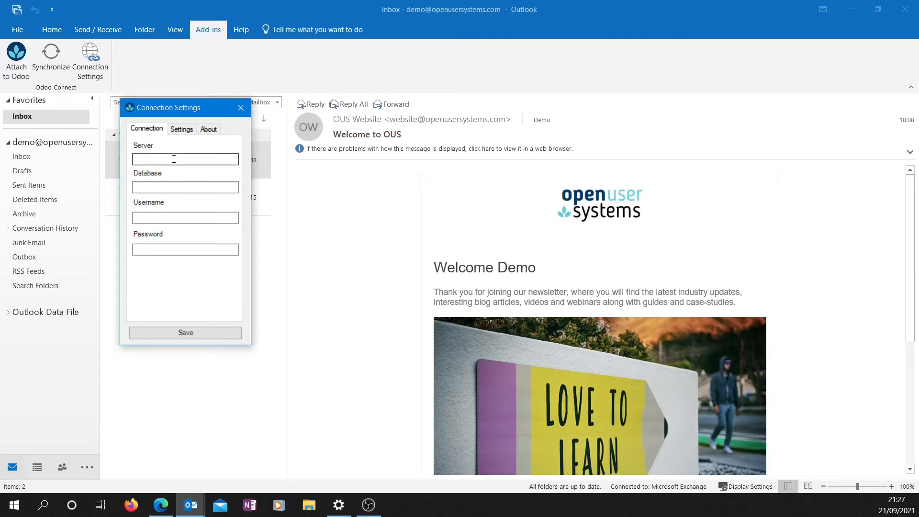
pyautogui.click(165, 187)
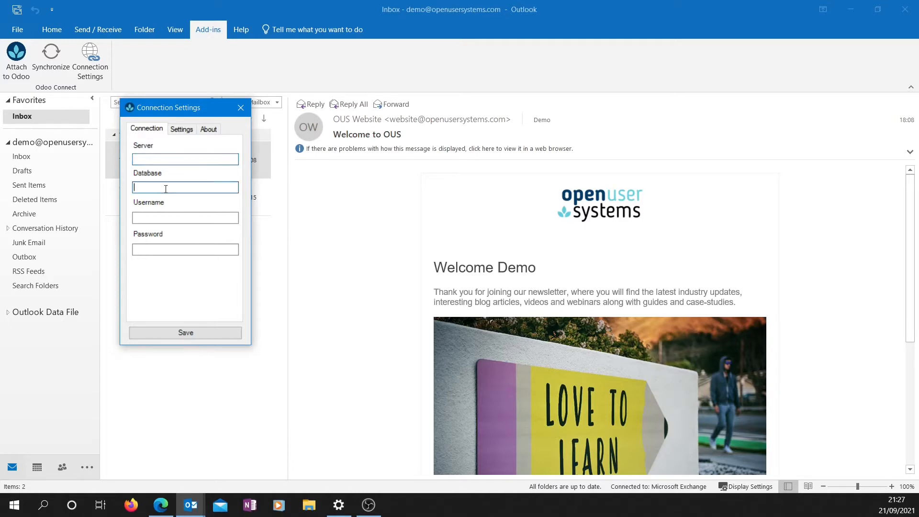
pyautogui.click(165, 249)
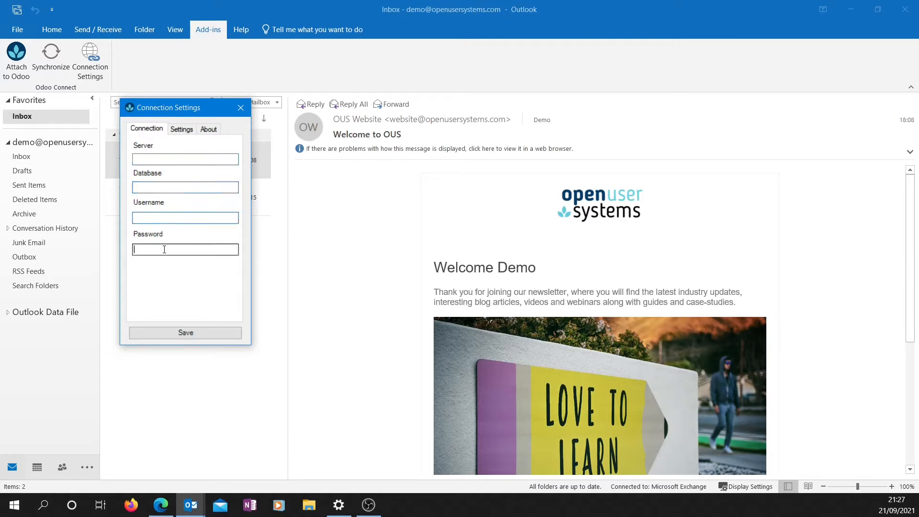
pyautogui.click(165, 159)
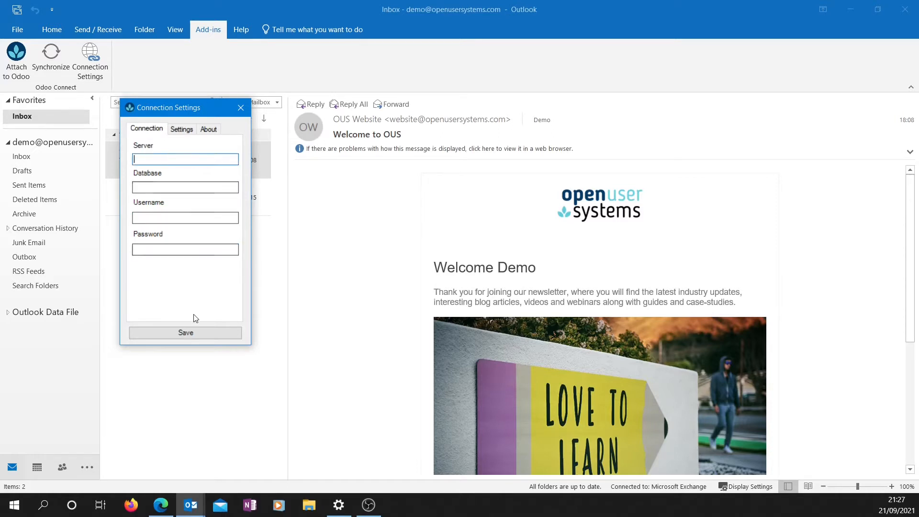
pyautogui.moveTo(159, 511)
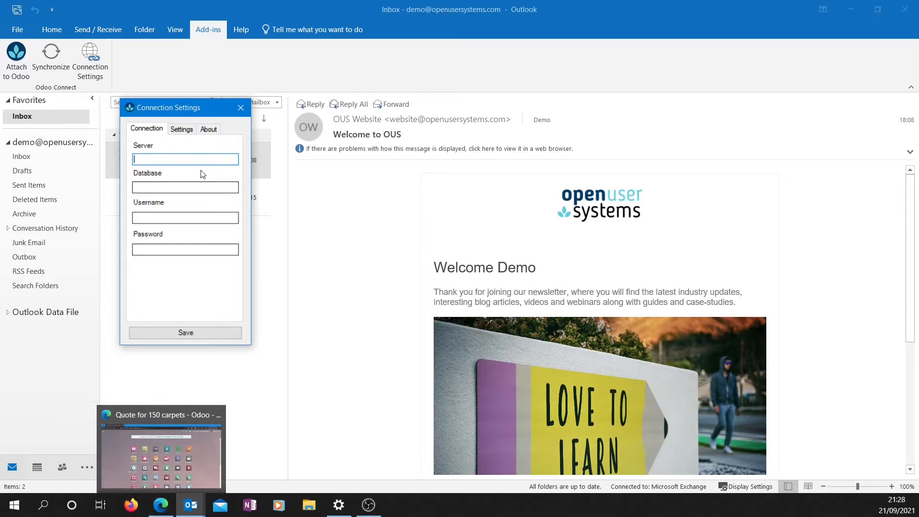
pyautogui.hotkey('ctrl', 'v')
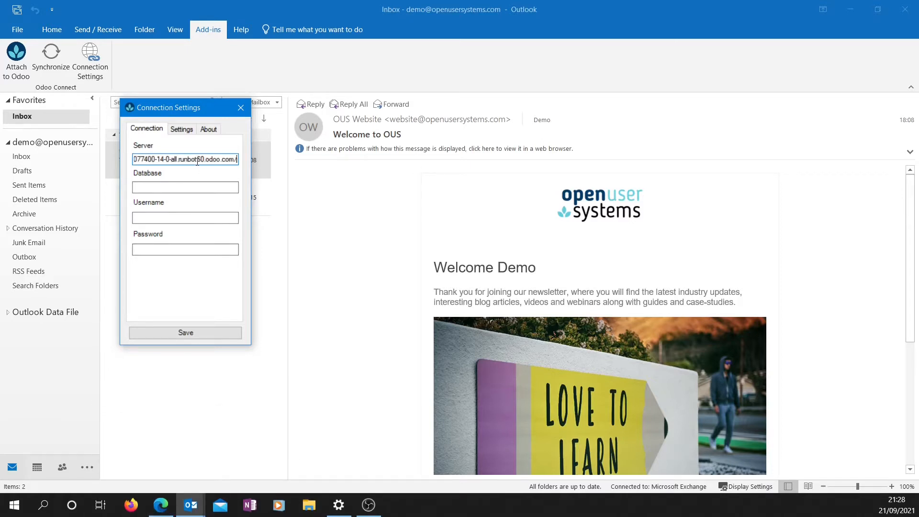
pyautogui.press('BackSpace')
pyautogui.moveTo(236, 163); pyautogui.dragTo(122, 162)
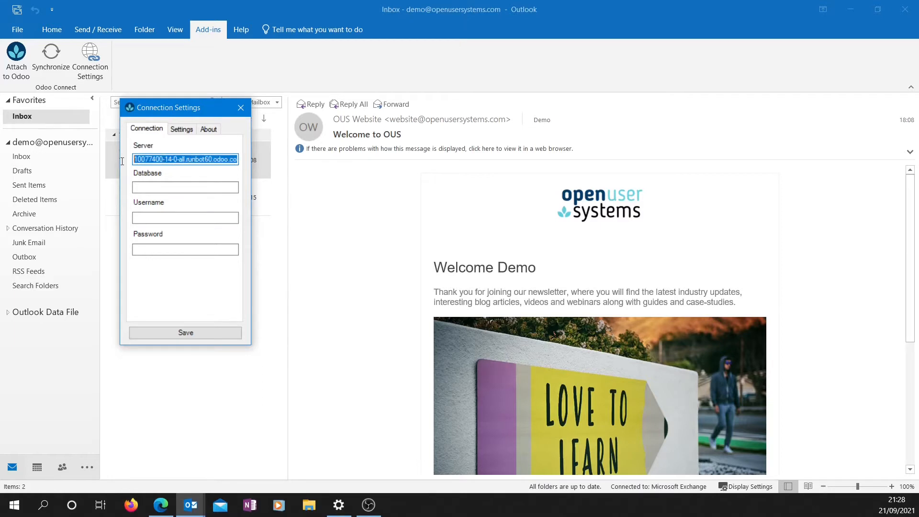
pyautogui.click(162, 161)
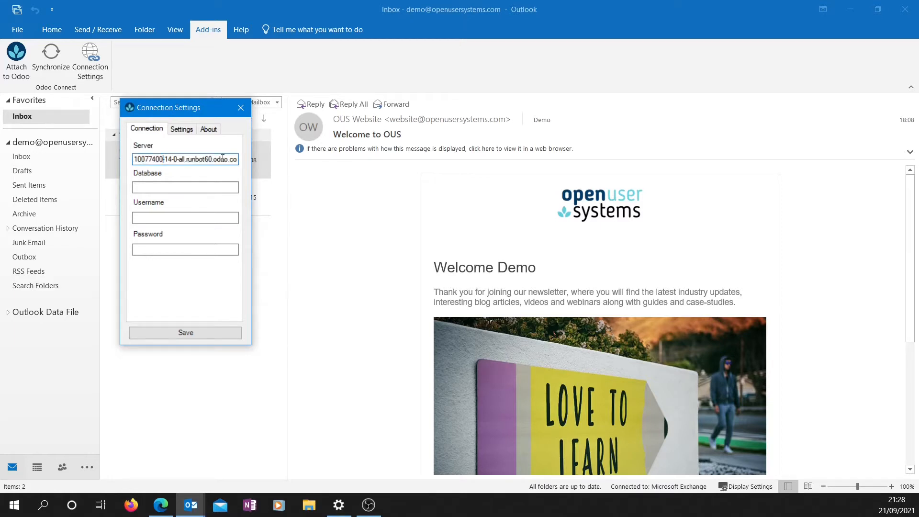
pyautogui.write('https:/')
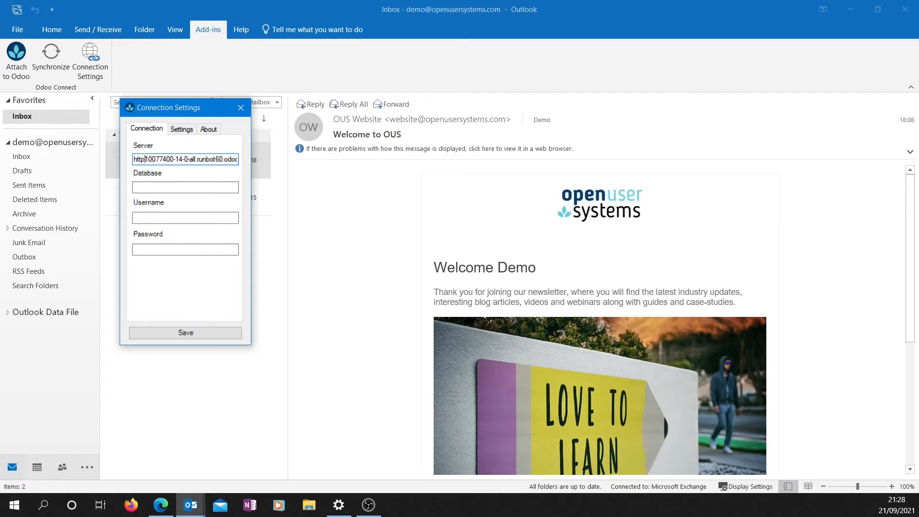
pyautogui.write('/')
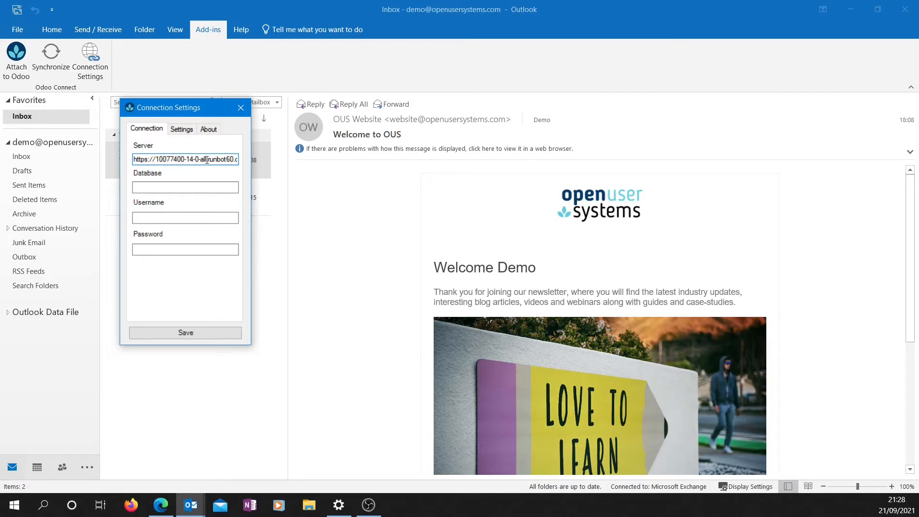
pyautogui.moveTo(207, 160); pyautogui.dragTo(155, 160)
pyautogui.hotkey('ctrl', 'c')
pyautogui.click(184, 187)
pyautogui.hotkey('ctrl', 'v')
pyautogui.click(192, 216)
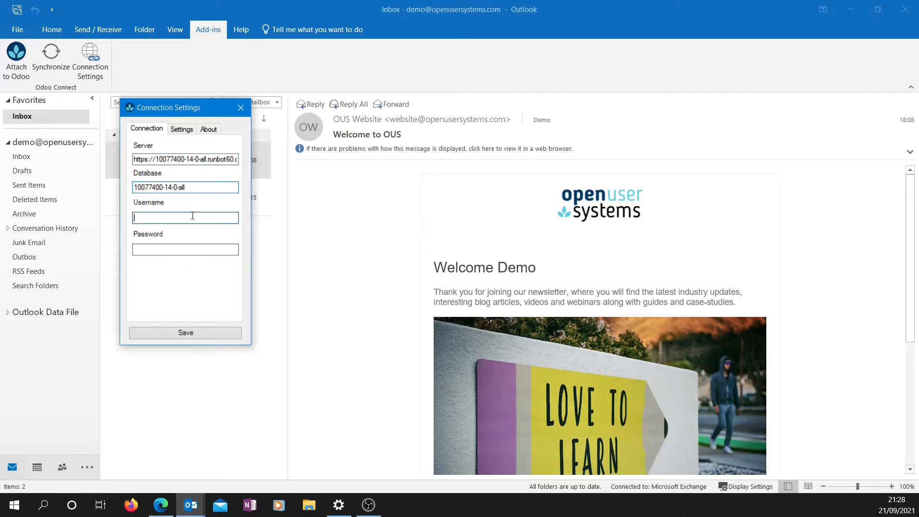
pyautogui.write('admin')
pyautogui.press('Tab')
pyautogui.write('admin')
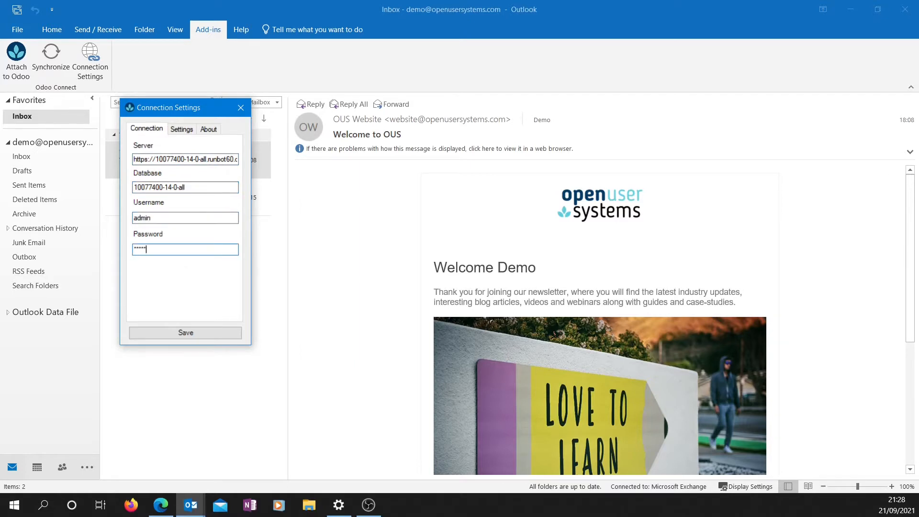
# Step: Save the setup with Prioritize Odoo, Manual, Sync Contacts and Sync Calendar, and acknowledge the successful login
pyautogui.click(183, 131)
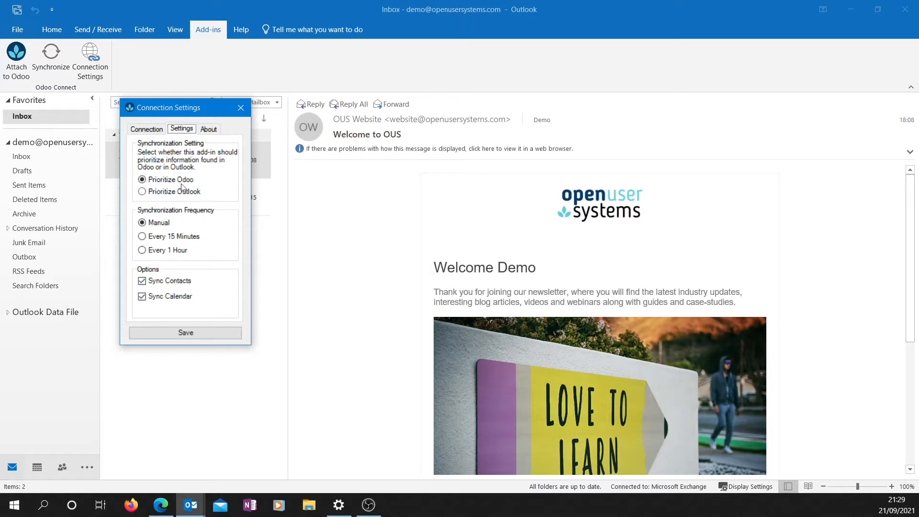
pyautogui.click(179, 335)
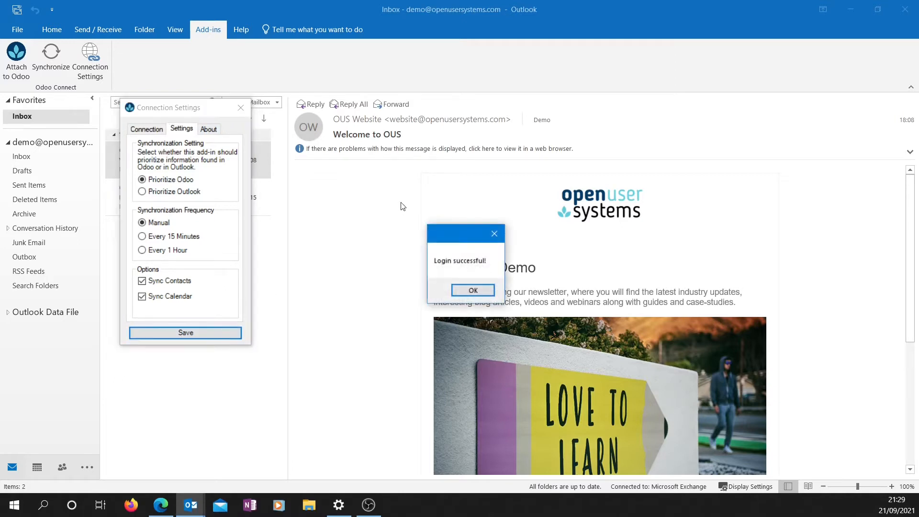
pyautogui.moveTo(476, 239); pyautogui.dragTo(282, 227)
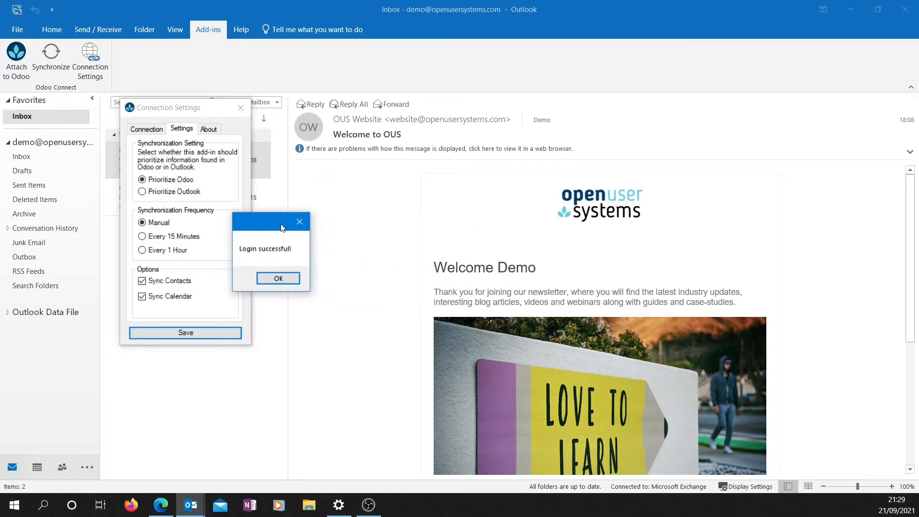
pyautogui.click(278, 279)
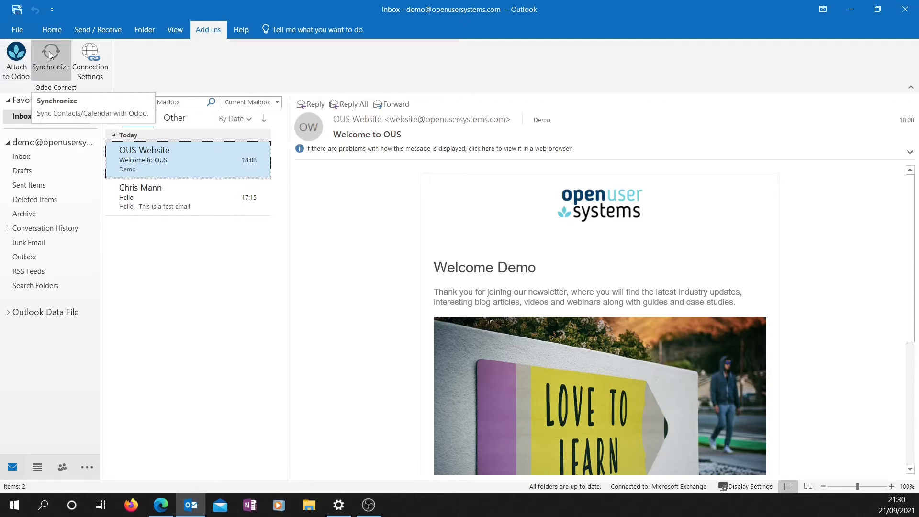
# Step: Collapse the Home ribbon so only the tab names show above the Inbox
pyautogui.rightClick(188, 165)
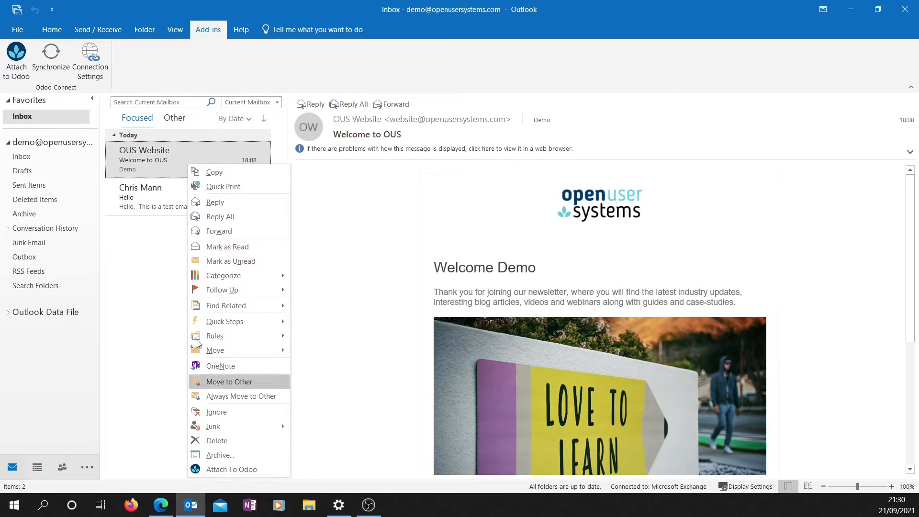
pyautogui.click(56, 32)
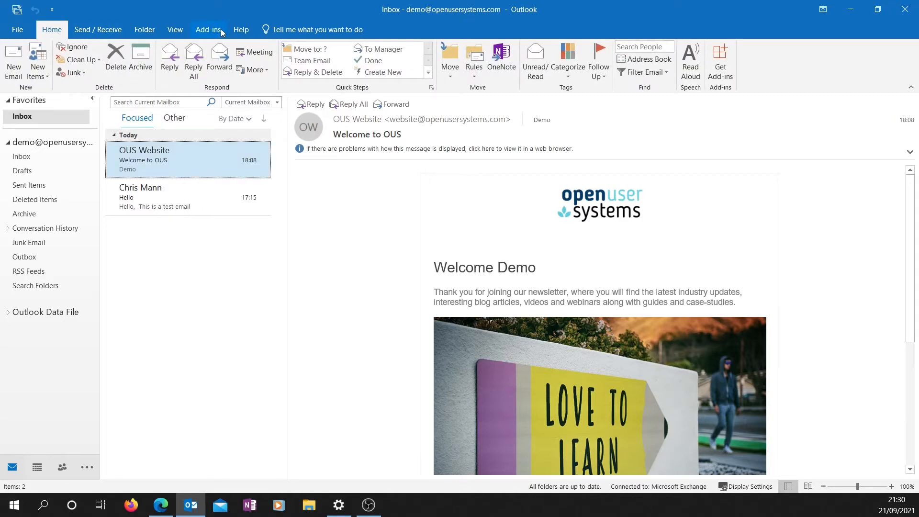
pyautogui.doubleClick(62, 32)
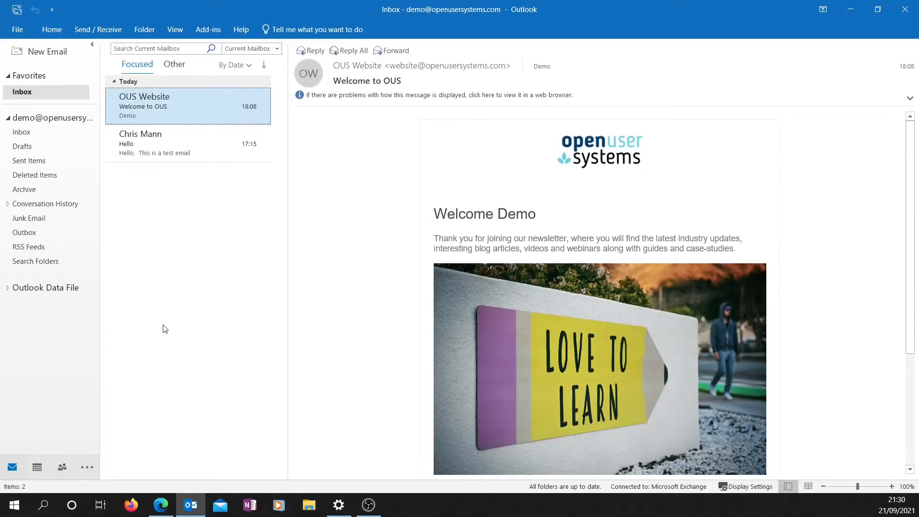
# Step: Start attaching the OUS Website email to Odoo, set the model to Leads and select Design Software Info
pyautogui.rightClick(179, 102)
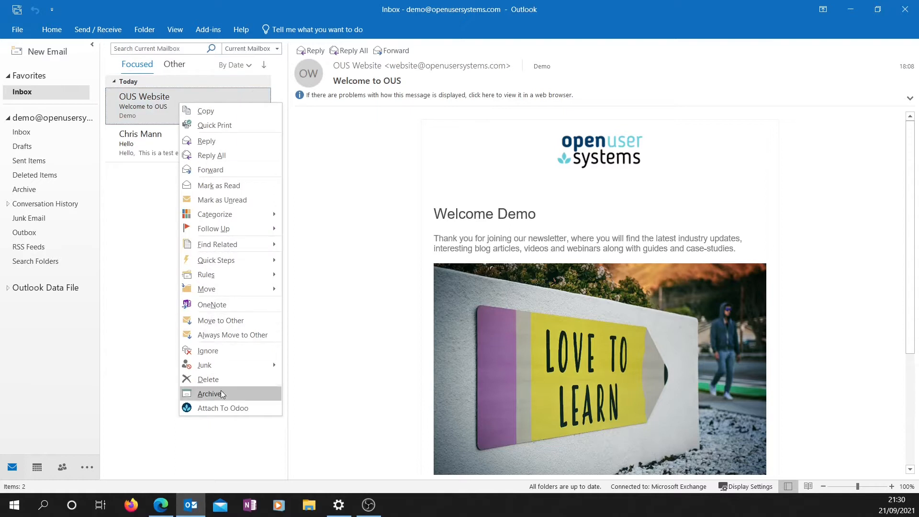
pyautogui.click(218, 406)
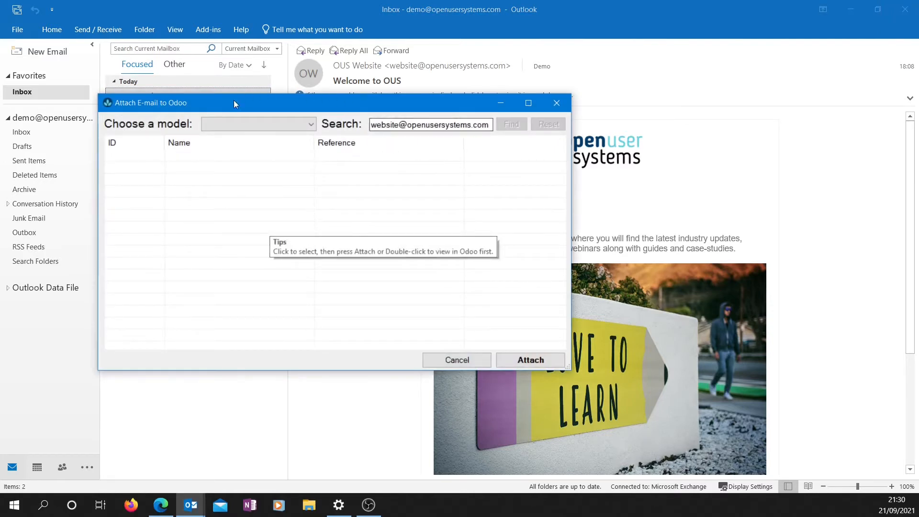
pyautogui.moveTo(326, 102); pyautogui.dragTo(346, 117)
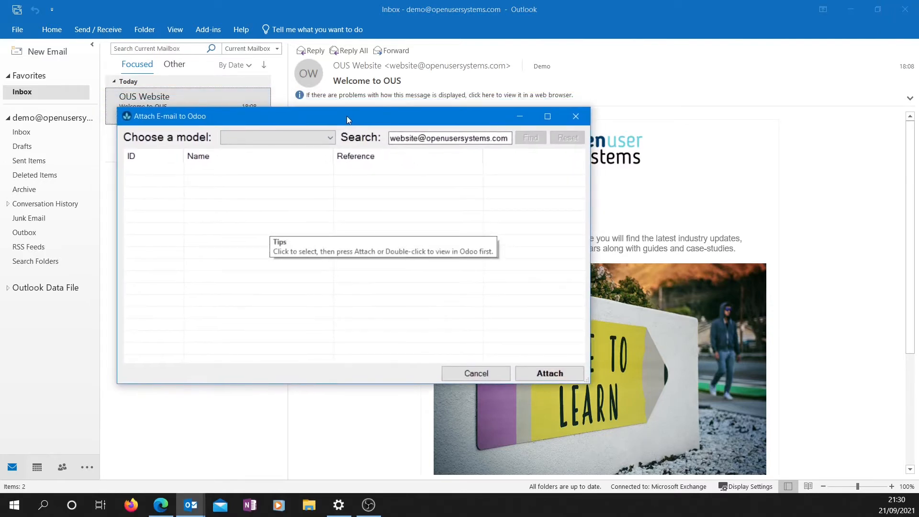
pyautogui.click(308, 140)
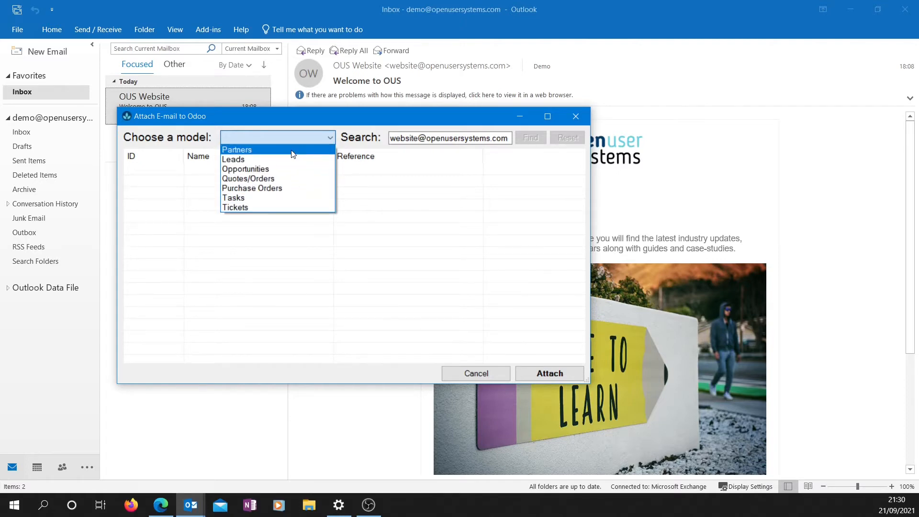
pyautogui.click(293, 153)
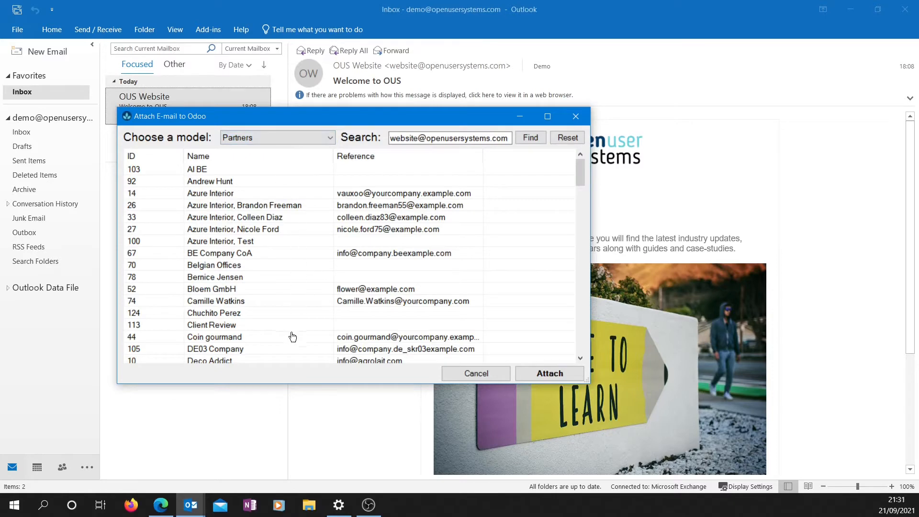
pyautogui.moveTo(578, 169)
pyautogui.mouseDown()
pyautogui.moveTo(586, 253)
pyautogui.moveTo(584, 168)
pyautogui.mouseUp()
pyautogui.click(308, 138)
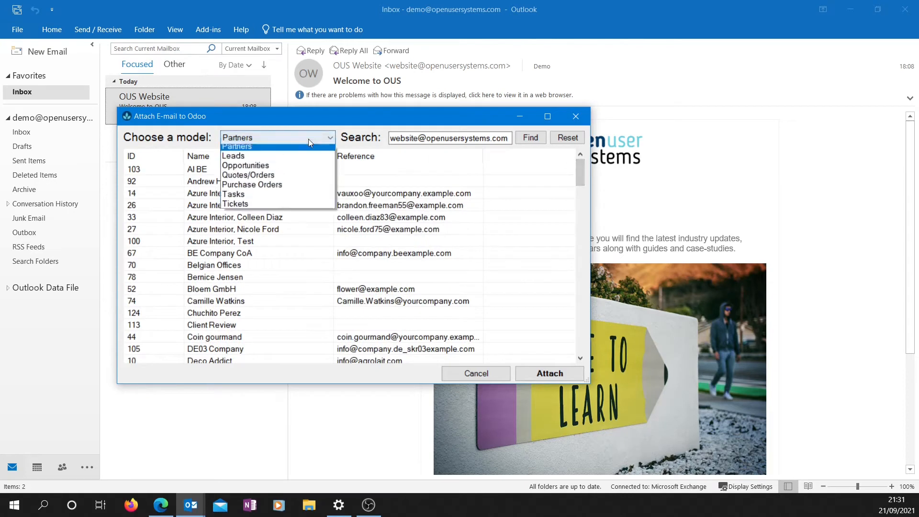
pyautogui.click(274, 160)
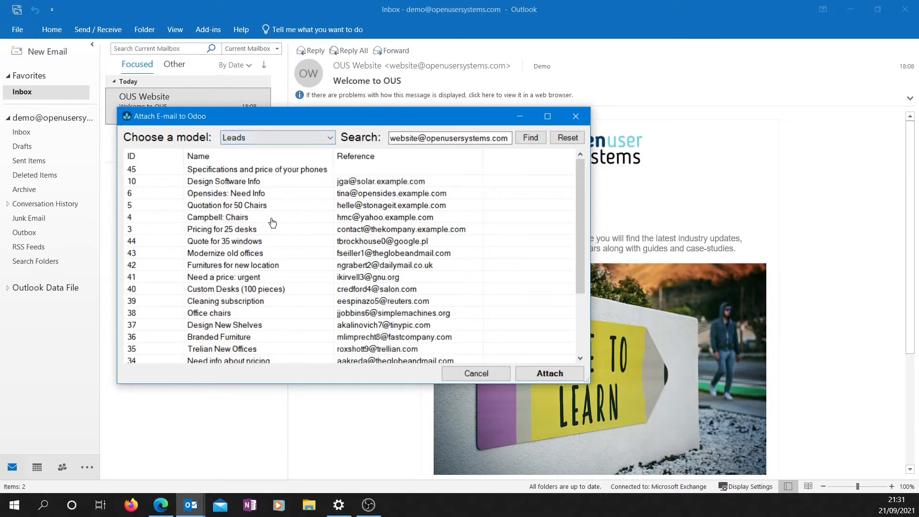
pyautogui.click(219, 182)
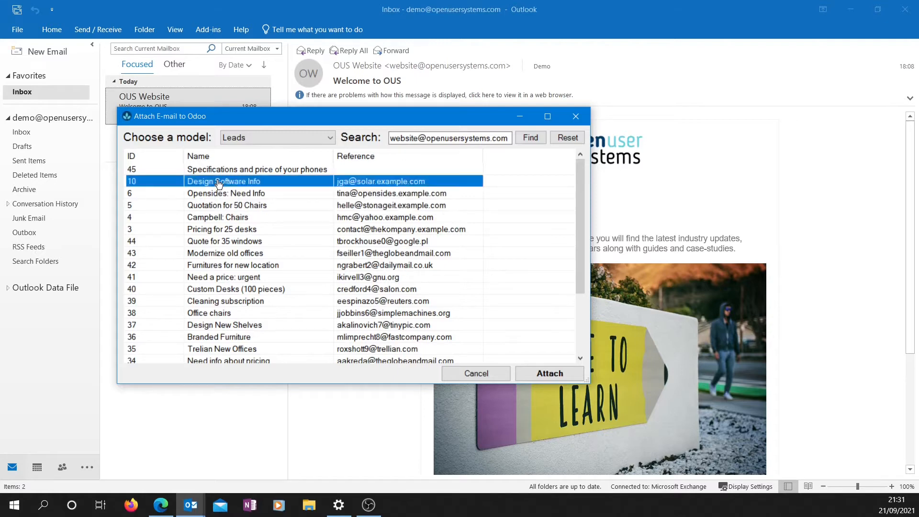
pyautogui.doubleClick(265, 185)
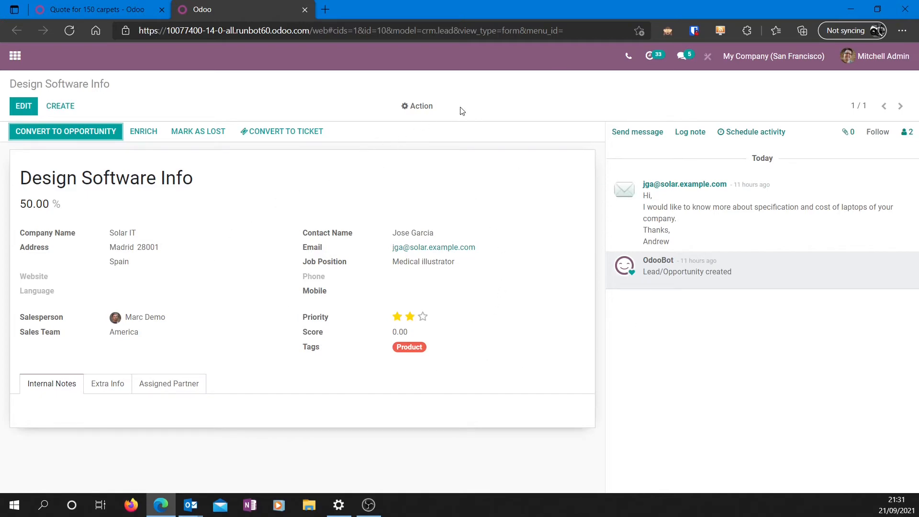
pyautogui.click(837, 12)
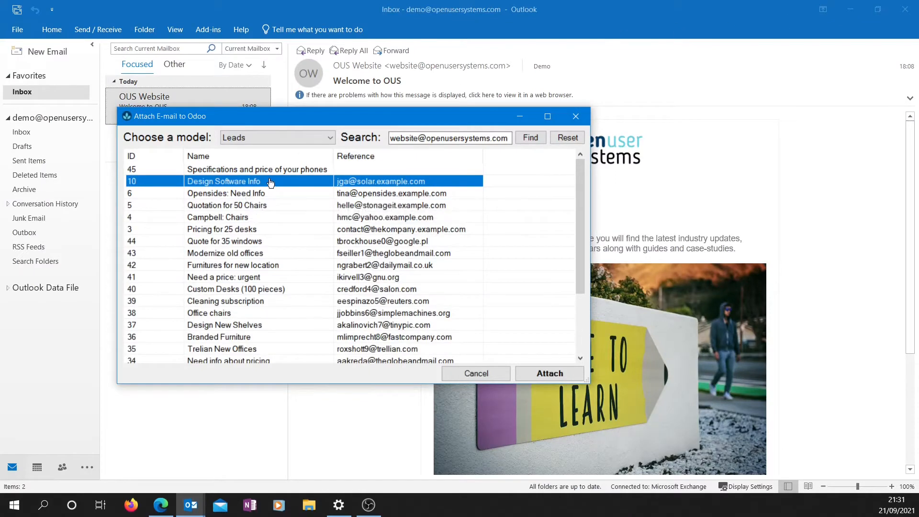
# Step: Attach the email to the Design Software Info lead and confirm it carries the Odoo category
pyautogui.click(533, 376)
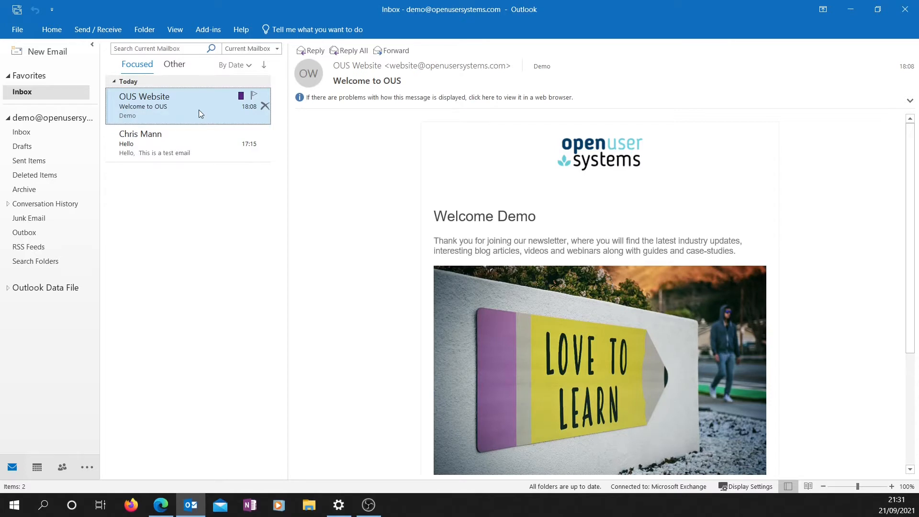
pyautogui.rightClick(232, 106)
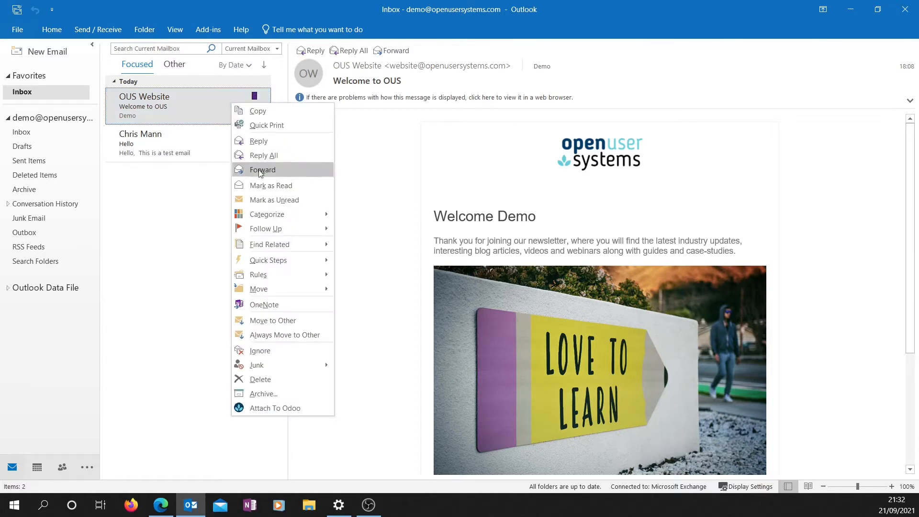
pyautogui.moveTo(273, 215)
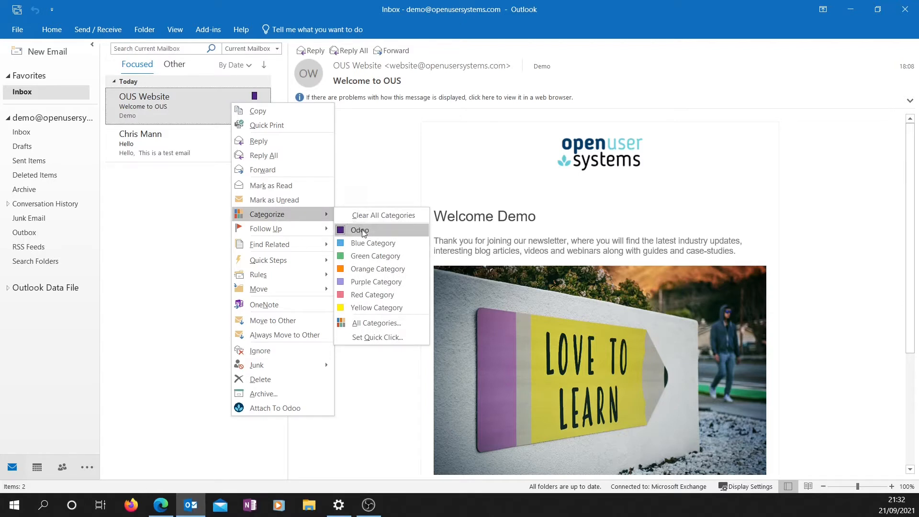
pyautogui.click(372, 189)
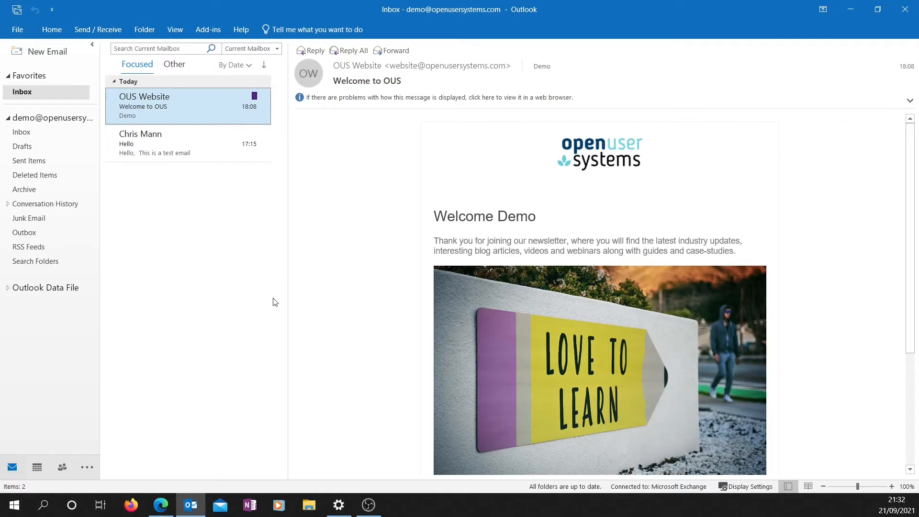
# Step: Reload the Design Software Info lead in Edge and close the 'Quote for 150 carpets' tab
pyautogui.moveTo(160, 505)
pyautogui.click(177, 473)
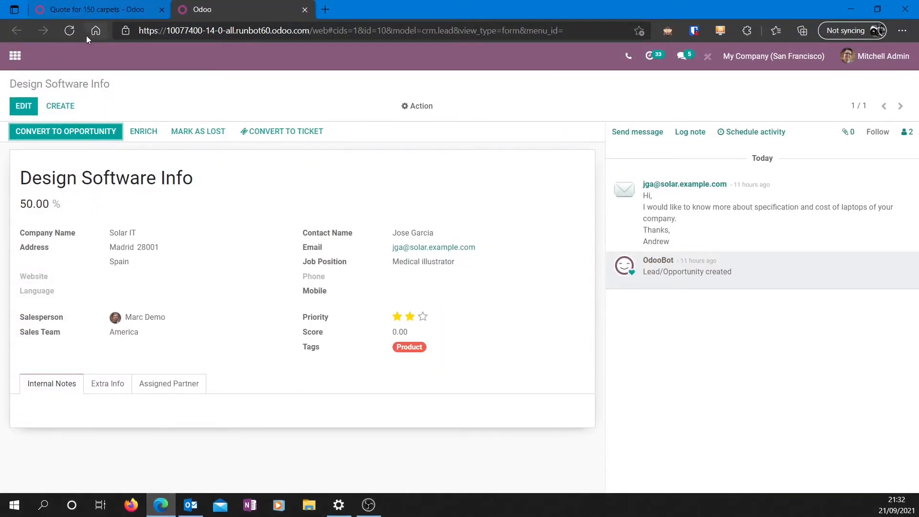
pyautogui.click(70, 31)
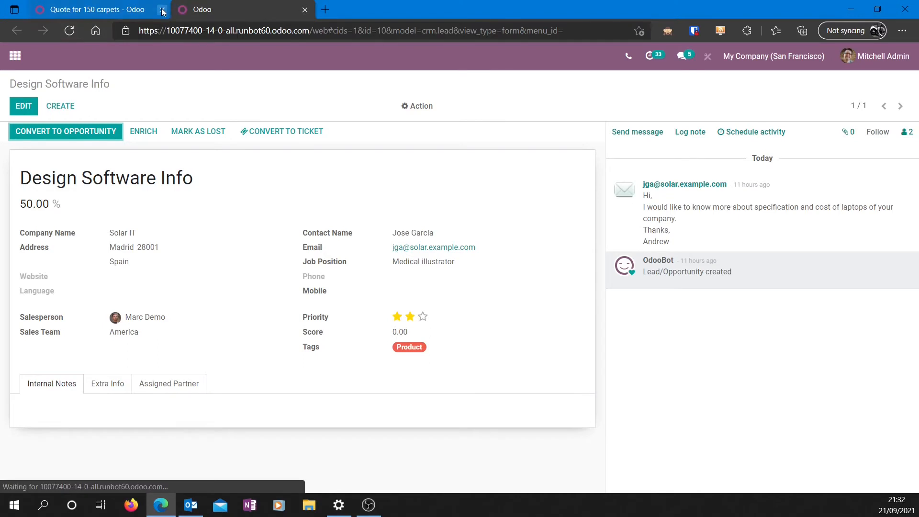
pyautogui.click(162, 9)
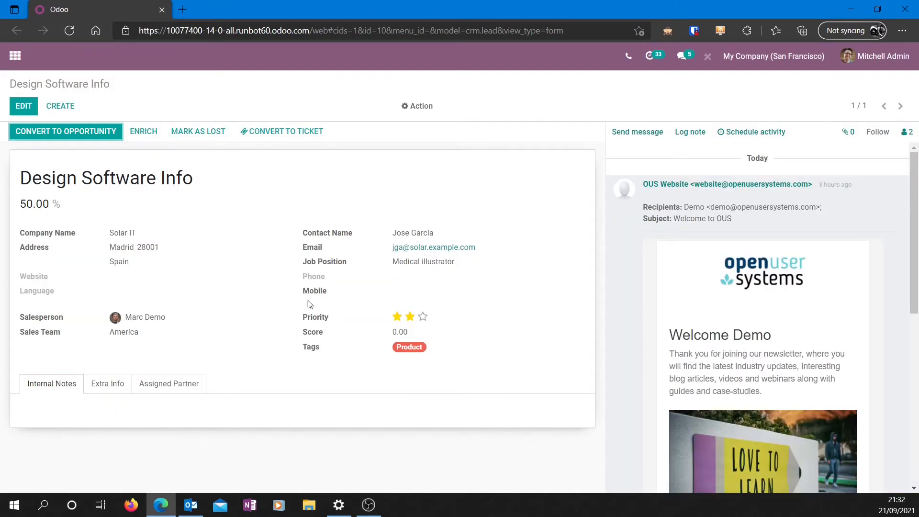
# Step: Inspect the logged 'Welcome to OUS' email in the lead's chatter, then minimize the browser
pyautogui.moveTo(913, 205); pyautogui.dragTo(888, 197)
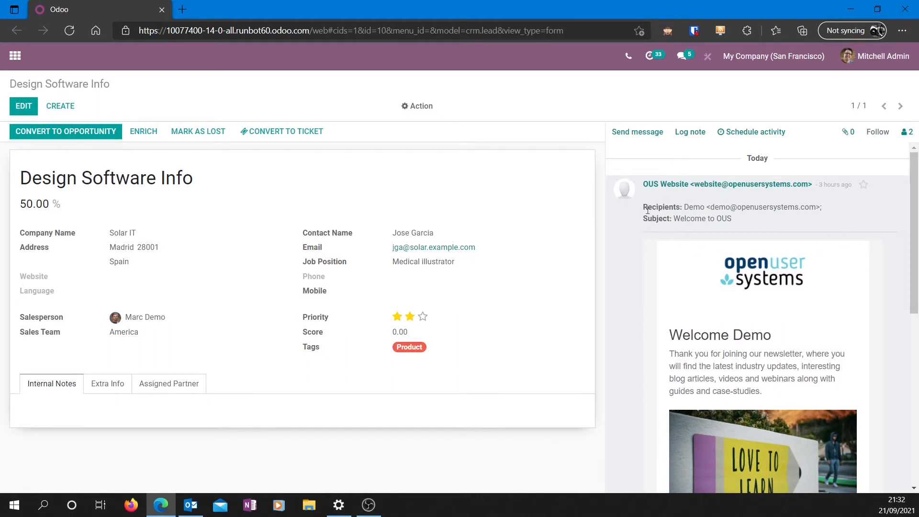
pyautogui.moveTo(643, 210); pyautogui.dragTo(834, 206)
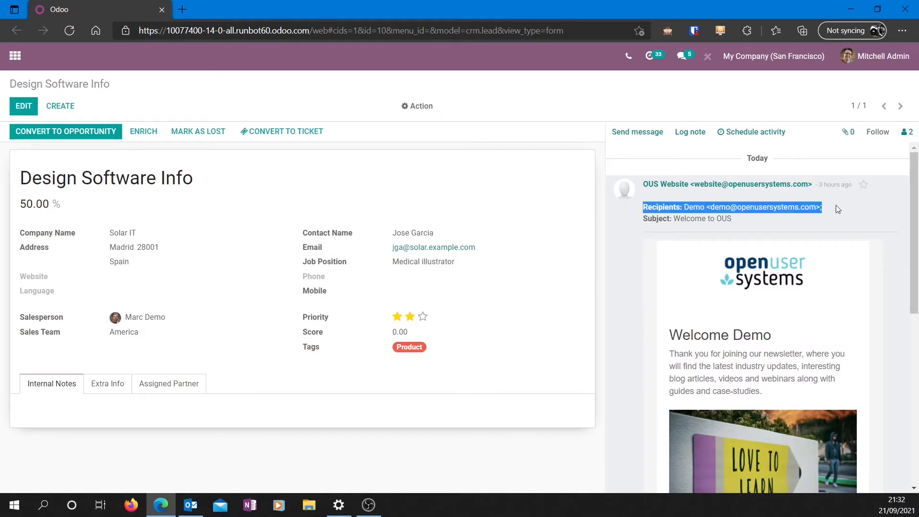
pyautogui.moveTo(635, 216)
pyautogui.mouseDown()
pyautogui.moveTo(746, 225)
pyautogui.moveTo(645, 221)
pyautogui.mouseUp()
pyautogui.click(745, 225)
pyautogui.click(643, 221)
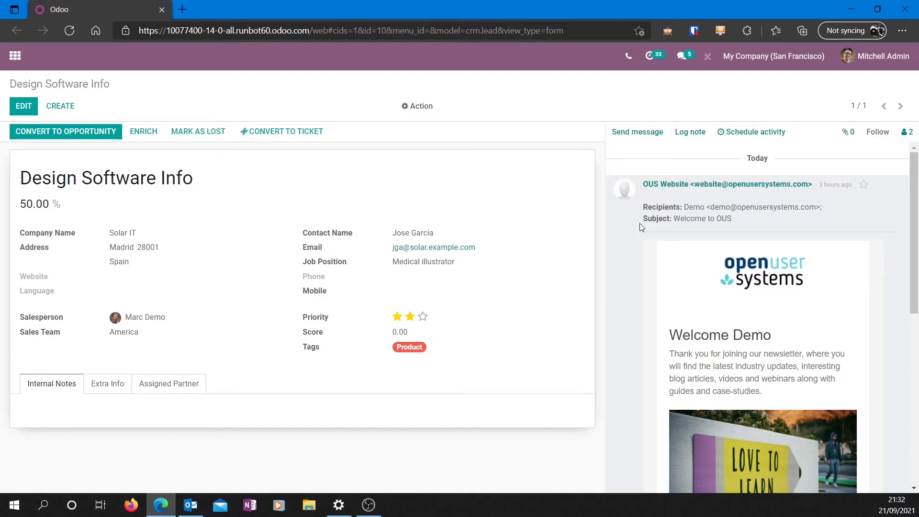
pyautogui.moveTo(831, 184)
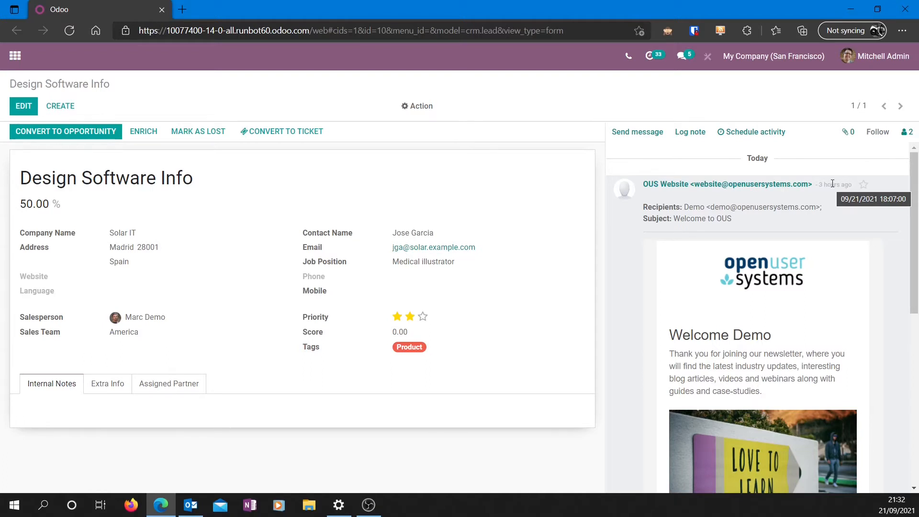
pyautogui.moveTo(913, 211); pyautogui.dragTo(893, 190)
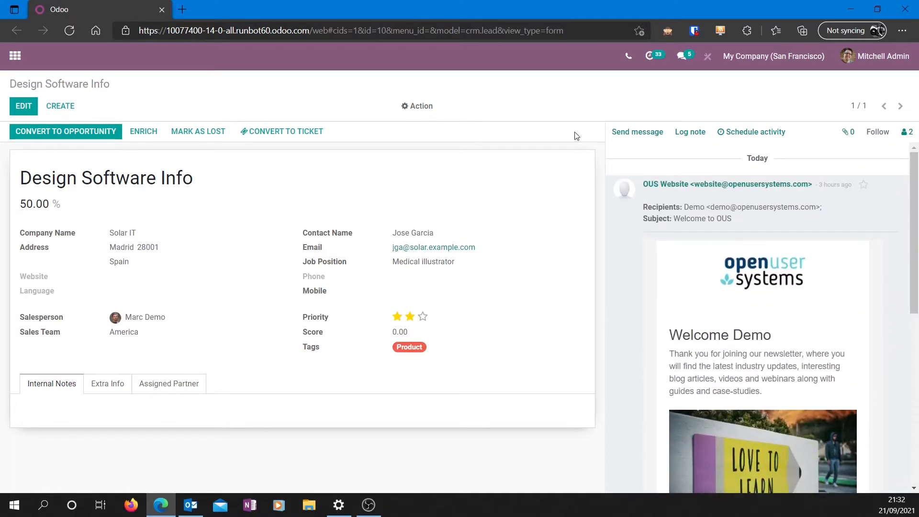
pyautogui.click(845, 9)
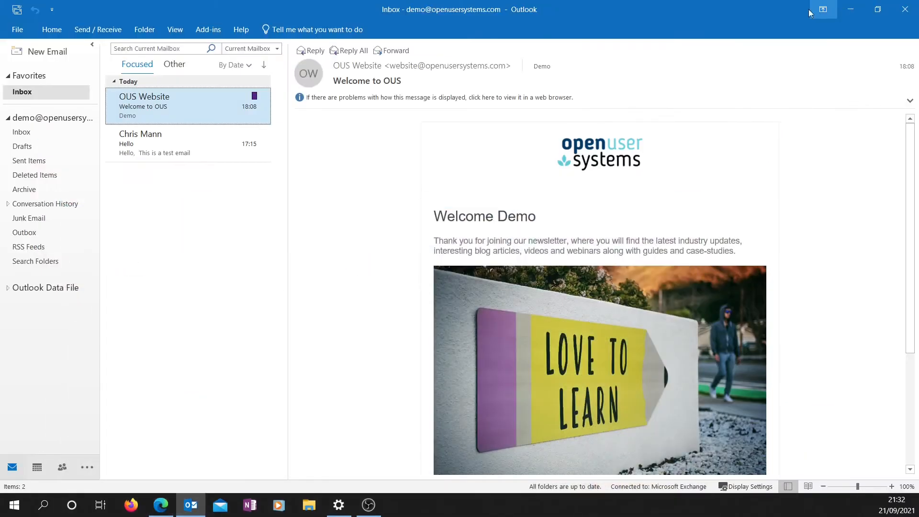
pyautogui.click(192, 149)
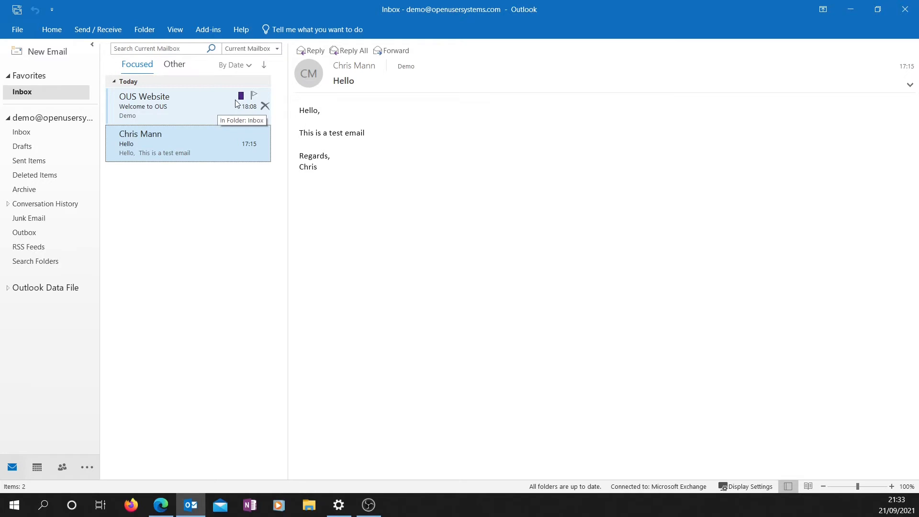
pyautogui.click(229, 114)
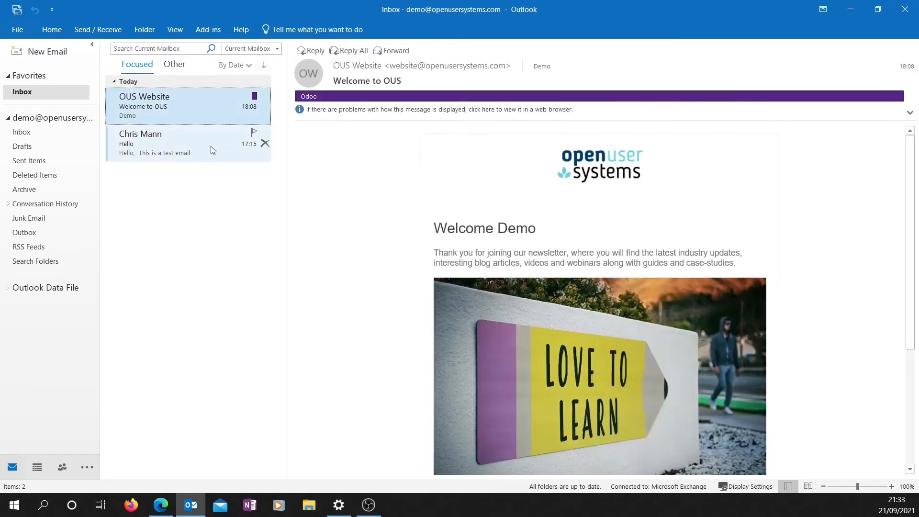
pyautogui.keyDown('ctrl'); pyautogui.click(211, 146); pyautogui.keyUp('ctrl')
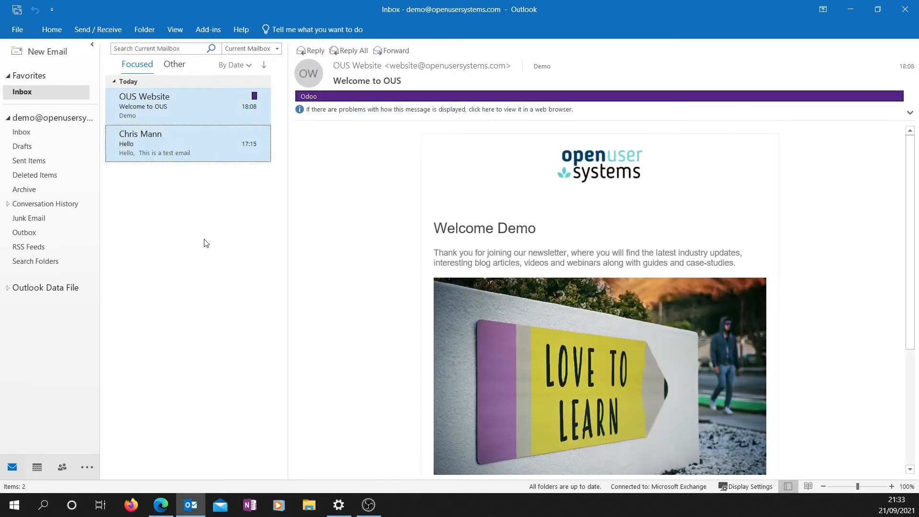
pyautogui.rightClick(213, 152)
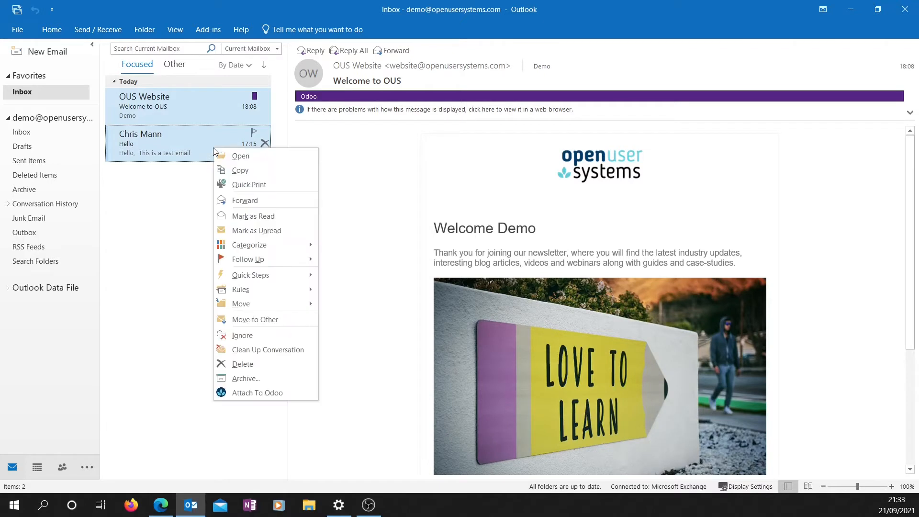
pyautogui.click(257, 393)
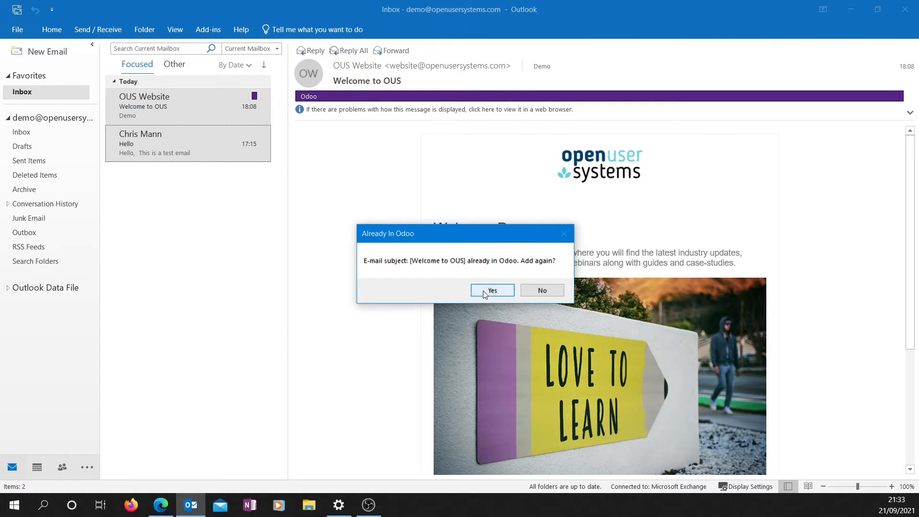
pyautogui.click(533, 292)
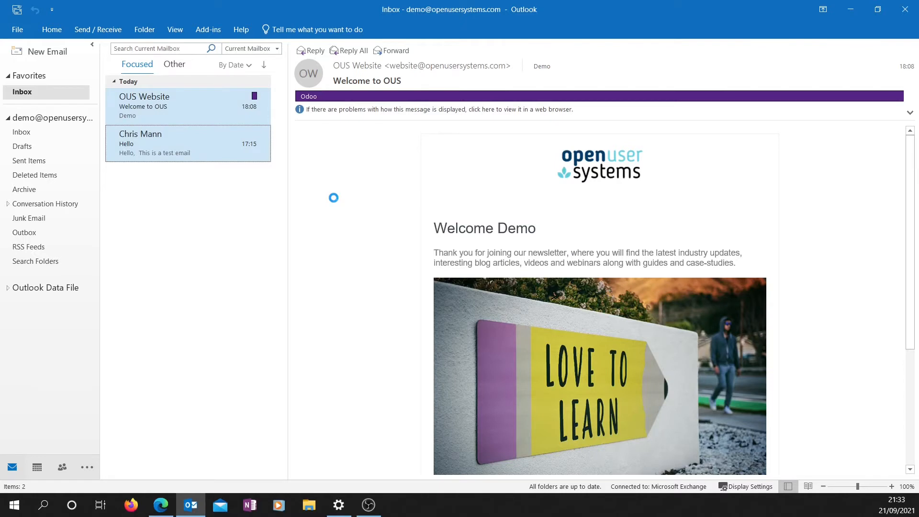
# Step: Attach the 'Hello' test email to the Leads record Design Software Info (ID 10)
pyautogui.click(295, 143)
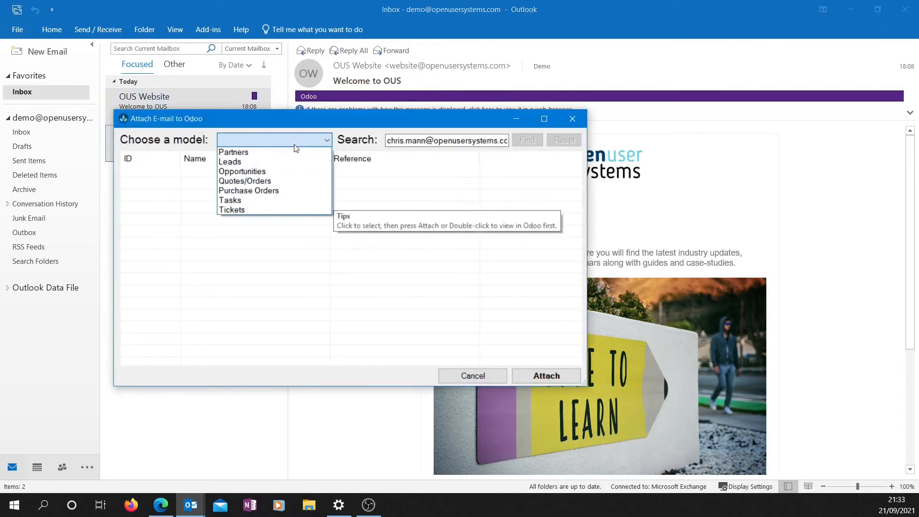
pyautogui.click(274, 167)
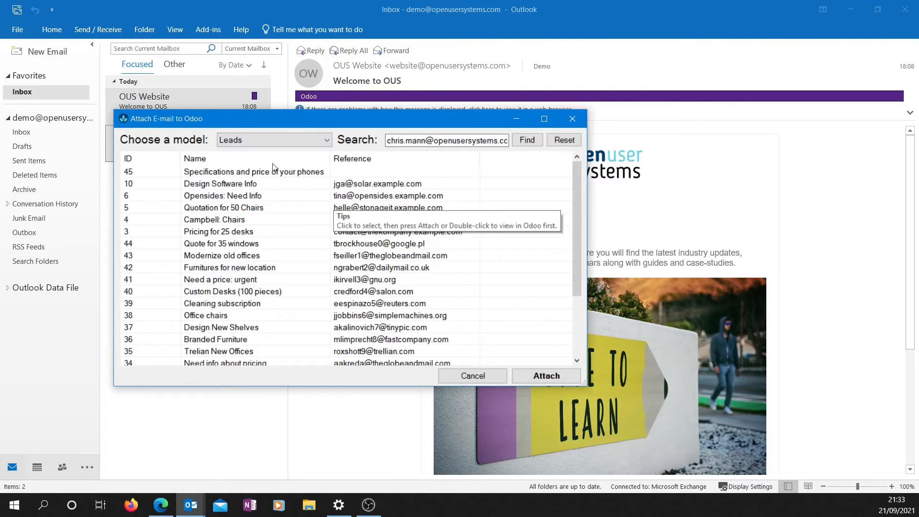
pyautogui.click(261, 186)
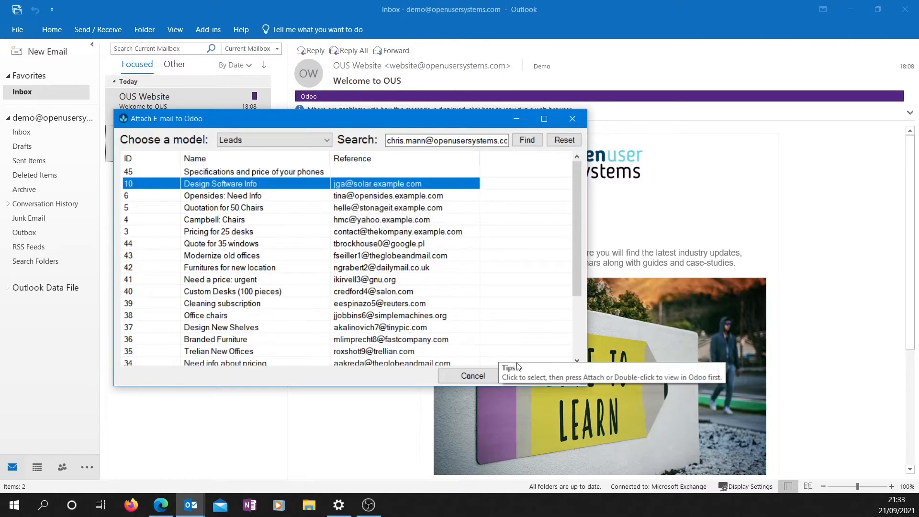
pyautogui.click(518, 380)
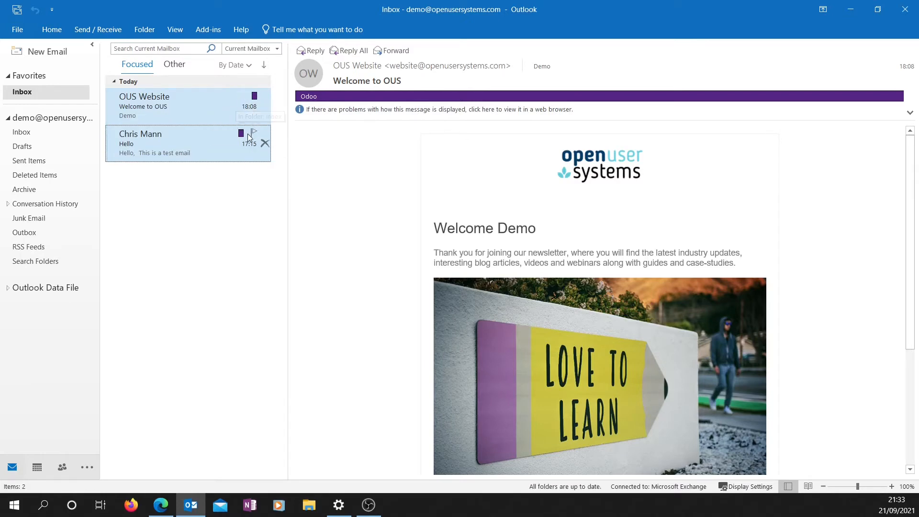
# Step: Reload the lead in Edge, check the new 'Hello' email in its chatter, then minimize the browser
pyautogui.click(161, 505)
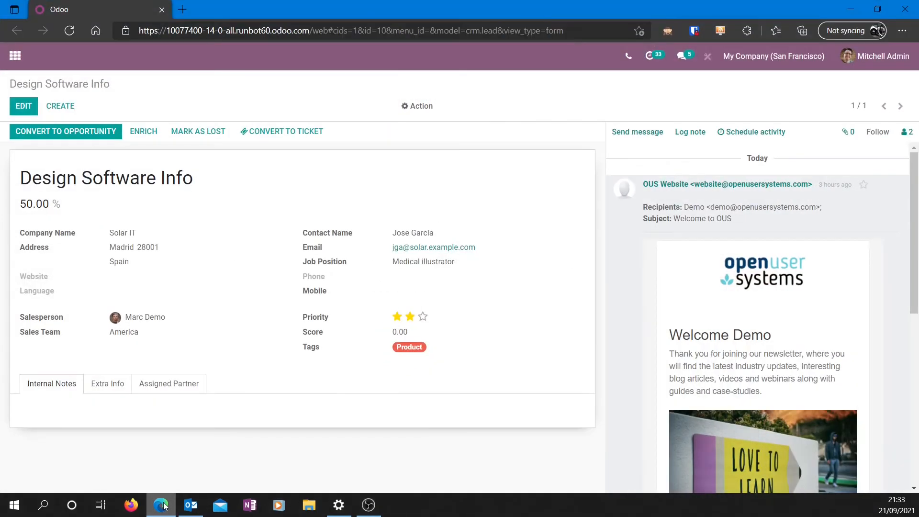
pyautogui.click(68, 30)
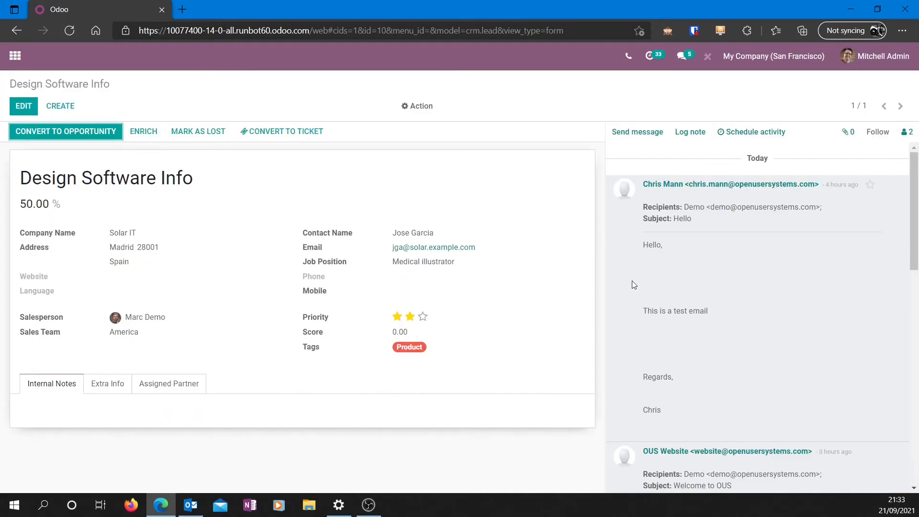
pyautogui.scroll(-10, 875, 287)
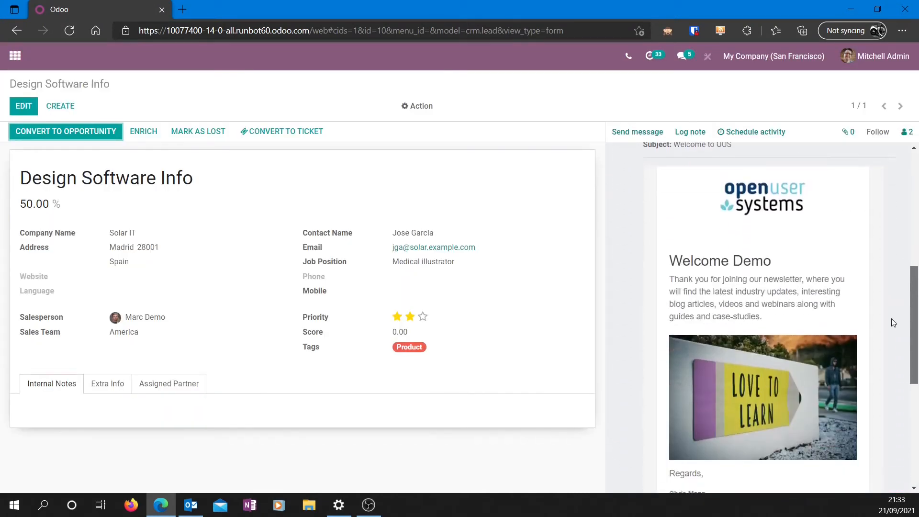
pyautogui.scroll(-2, 883, 385)
pyautogui.scroll(10, 888, 297)
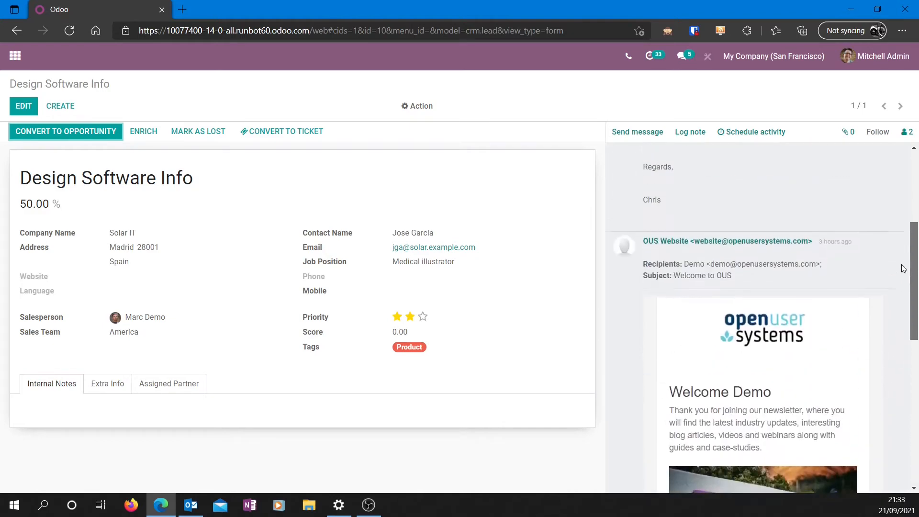
pyautogui.scroll(2, 887, 201)
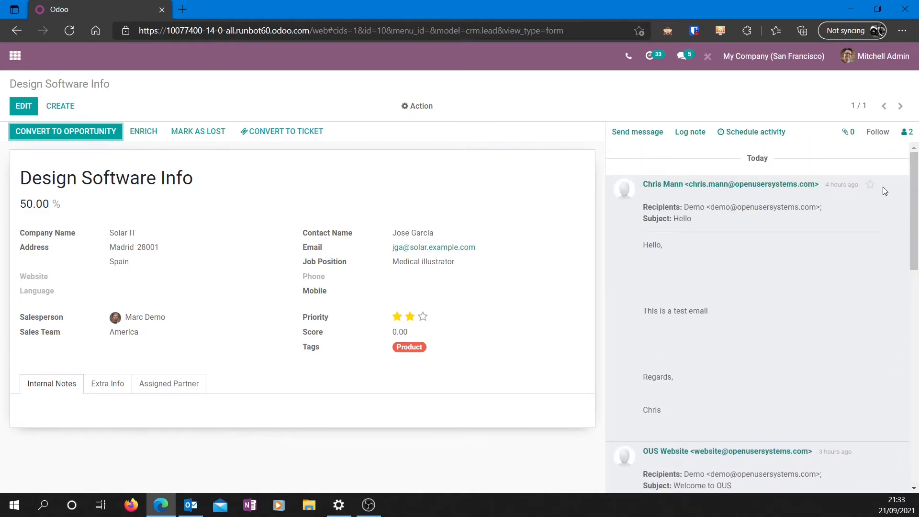
pyautogui.click(850, 10)
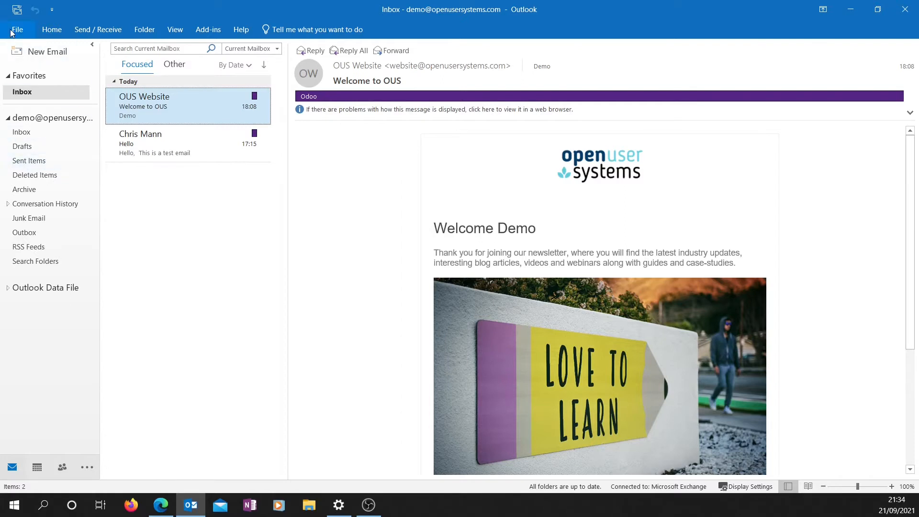
# Step: Create a new email and maximize its compose window to full screen
pyautogui.click(41, 58)
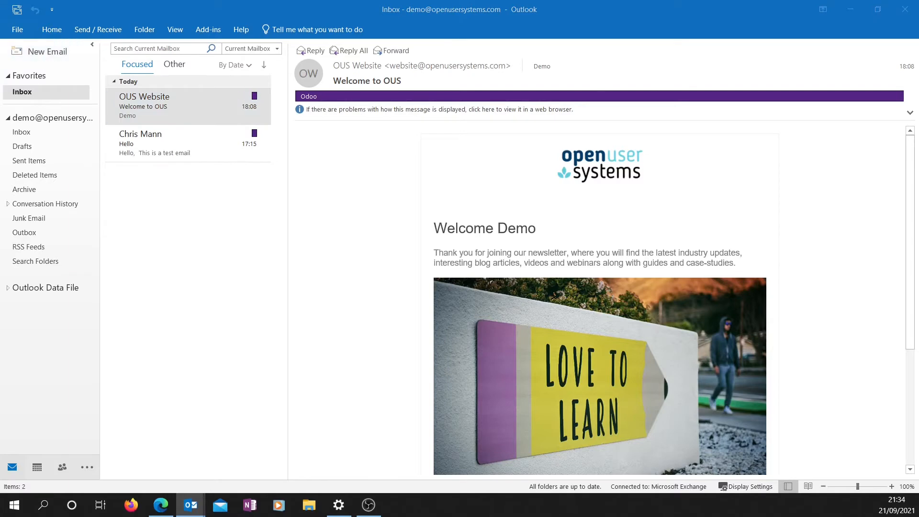
pyautogui.moveTo(918, 350); pyautogui.dragTo(372, 1)
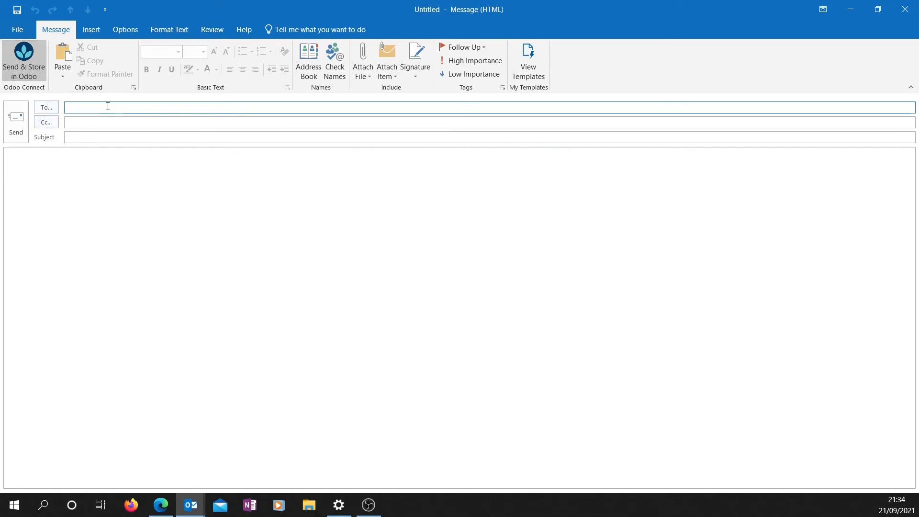
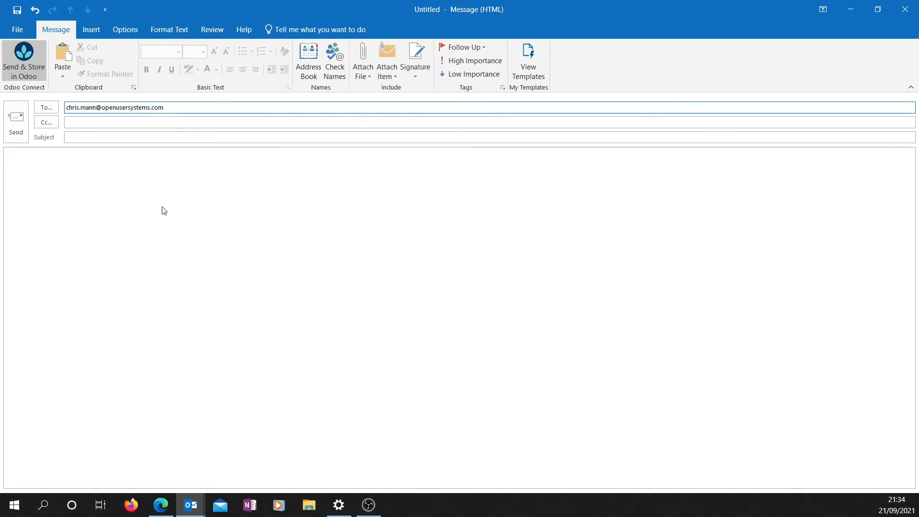
# Step: Address a message to the contact's e-mail with subject and body 'Test email', then choose Send & Store in Odoo
pyautogui.click(142, 139)
pyautogui.write('T')
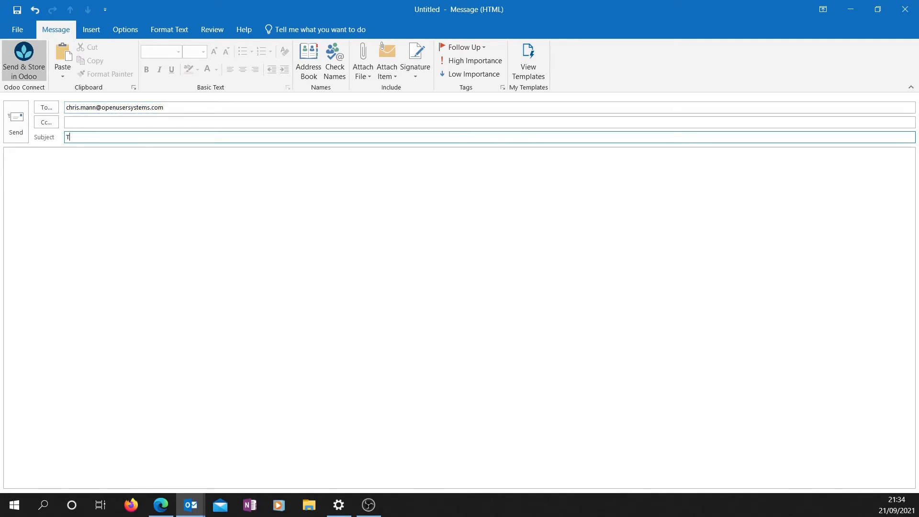
pyautogui.write('est email')
pyautogui.press('Tab')
pyautogui.write('T')
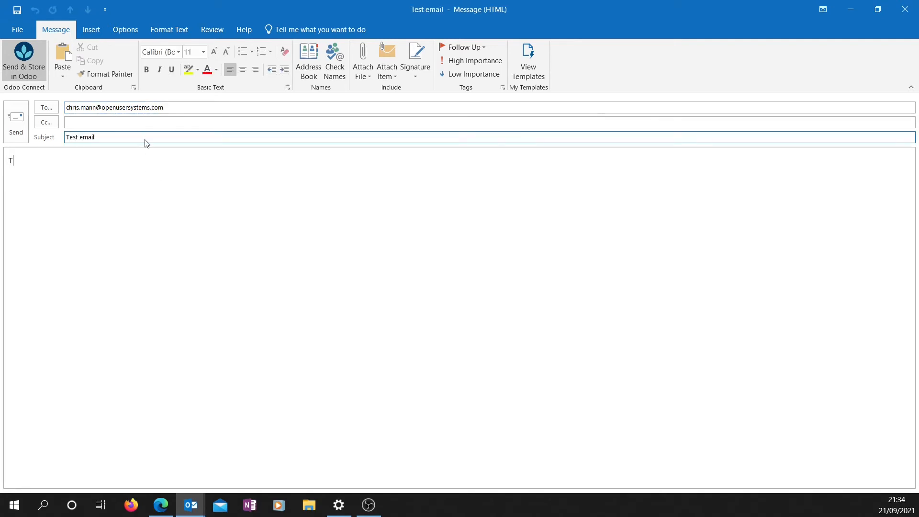
pyautogui.write('est email')
pyautogui.click(7, 123)
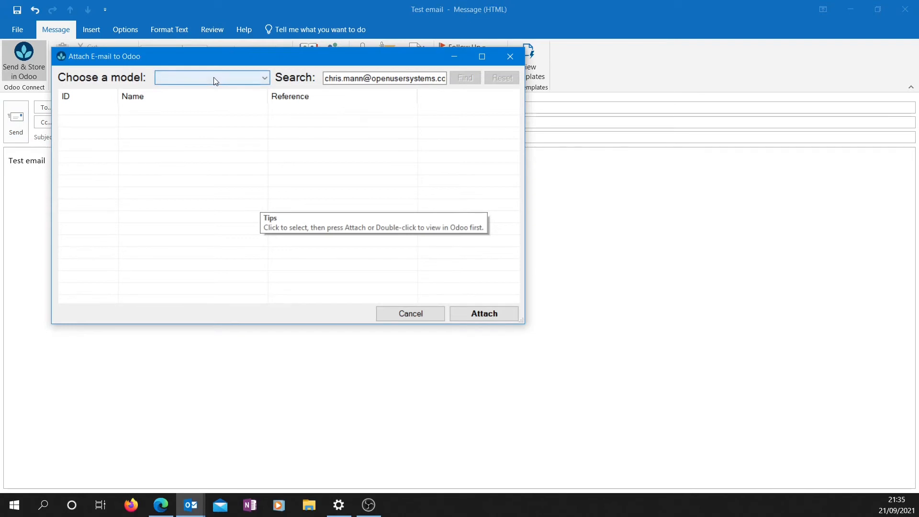
# Step: Choose Leads as the Odoo model and select the Design Software Info lead
pyautogui.click(215, 79)
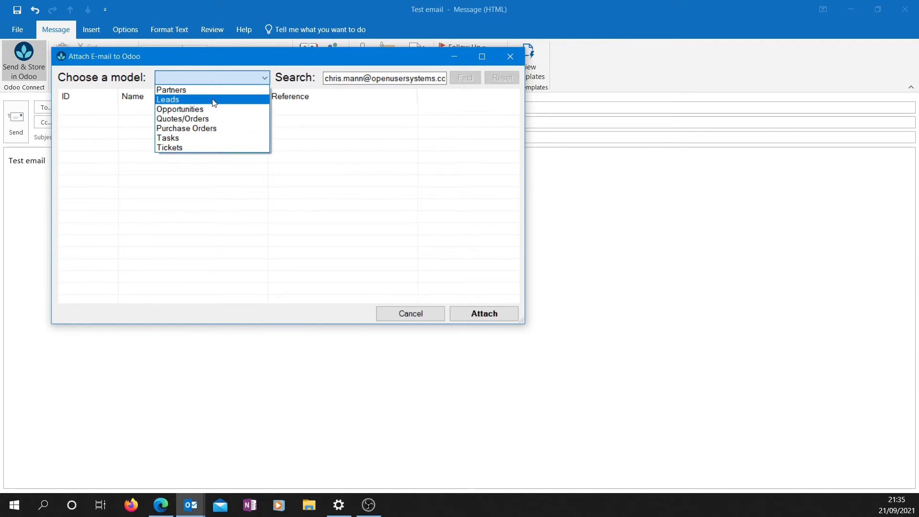
pyautogui.click(213, 101)
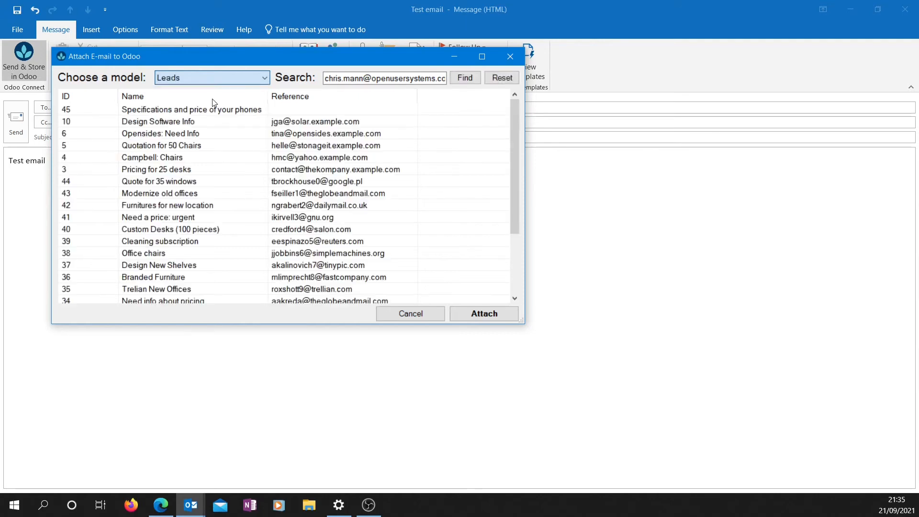
pyautogui.click(194, 124)
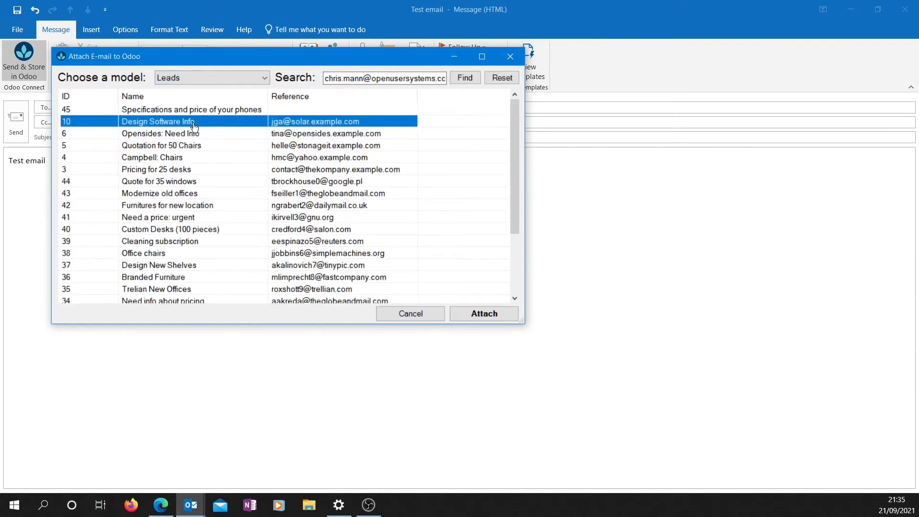
pyautogui.click(461, 316)
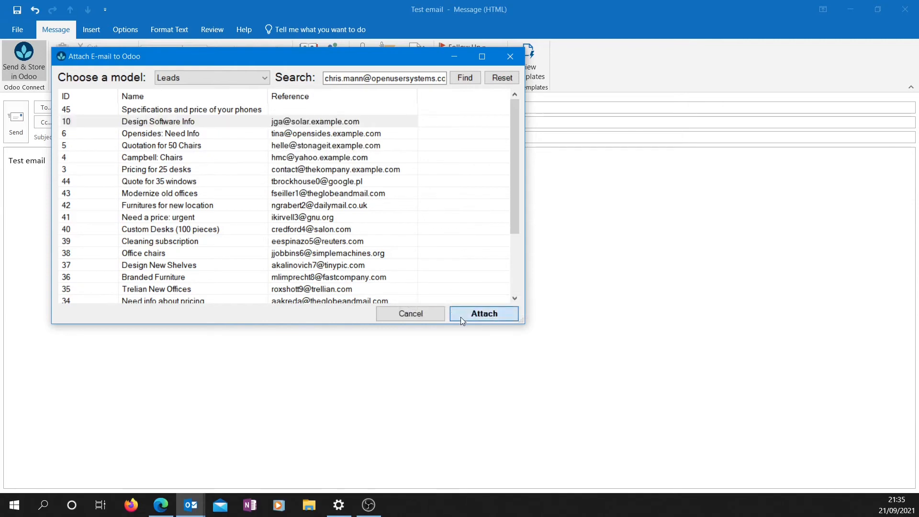
pyautogui.click(221, 123)
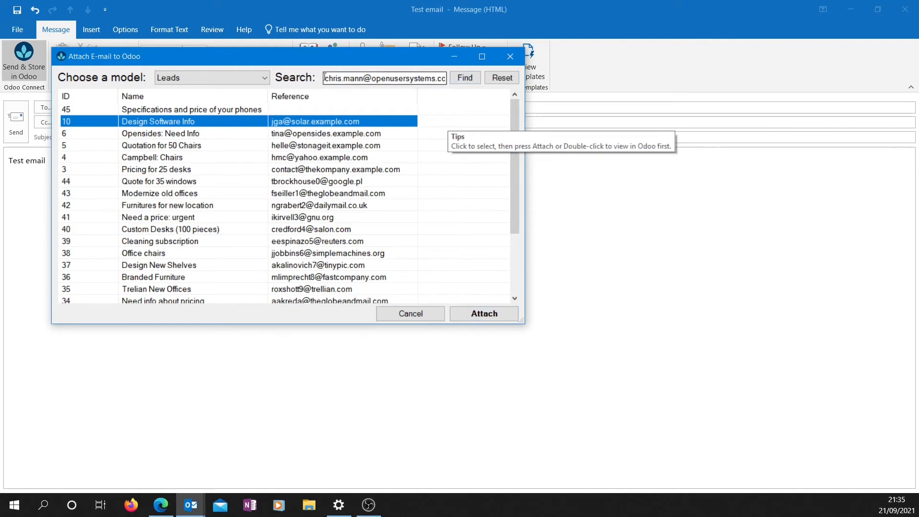
pyautogui.moveTo(327, 78); pyautogui.dragTo(450, 80)
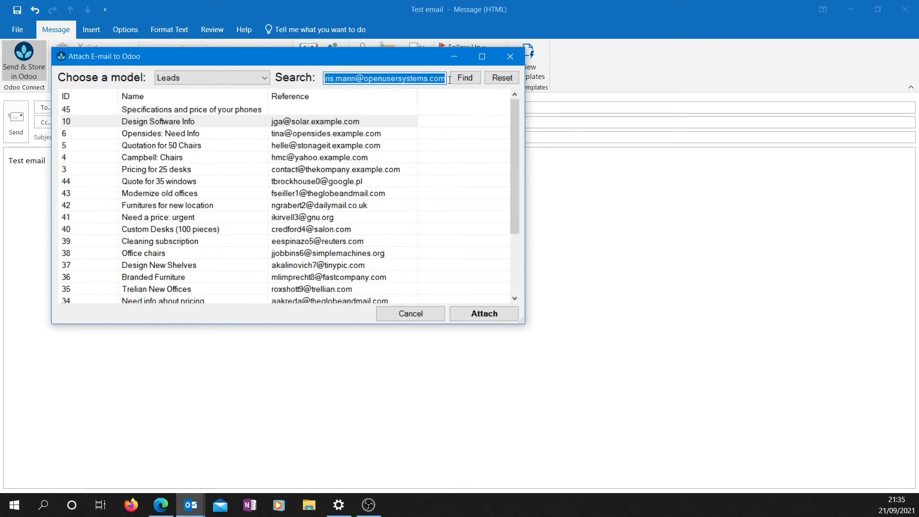
pyautogui.moveTo(449, 80); pyautogui.dragTo(321, 80)
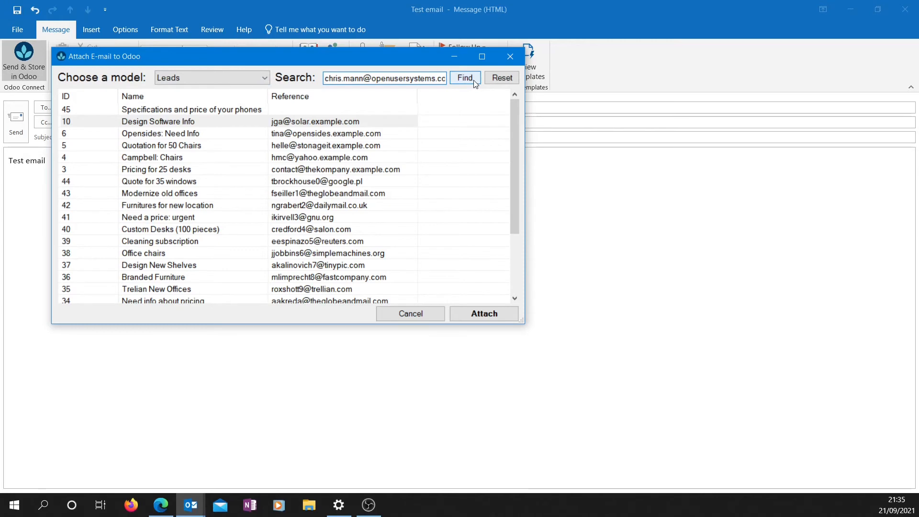
# Step: Search Leads by the contact's address, then reset the search to list all leads
pyautogui.click(220, 80)
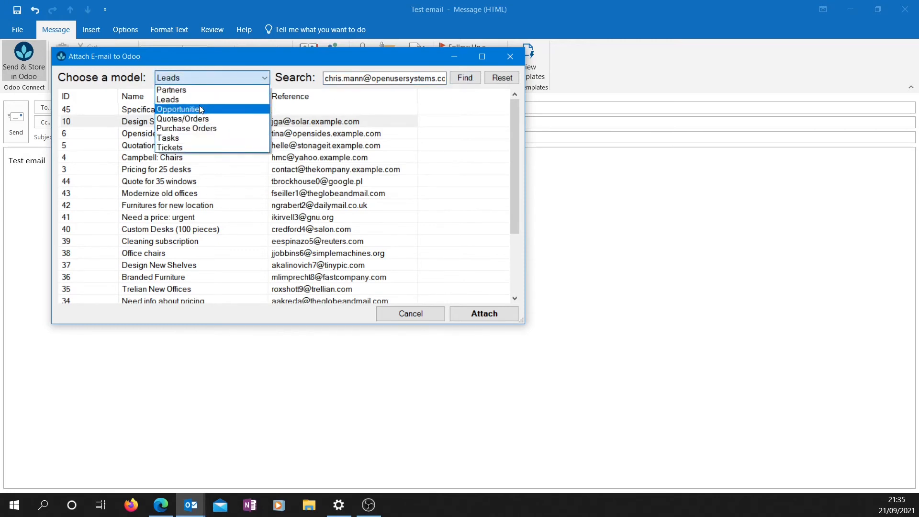
pyautogui.click(169, 99)
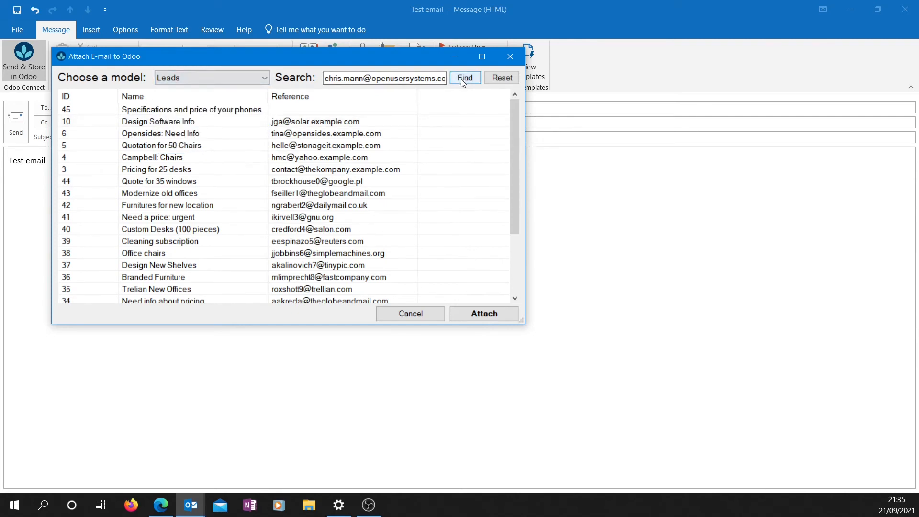
pyautogui.click(463, 79)
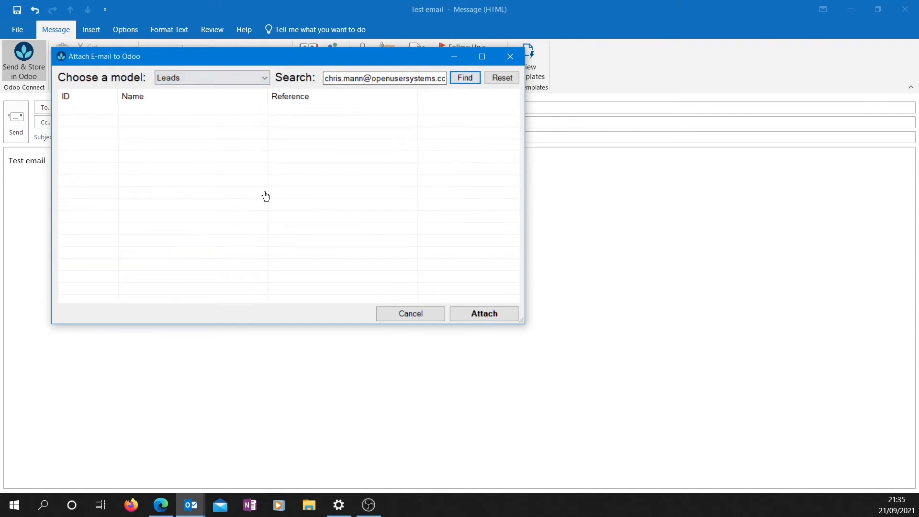
pyautogui.moveTo(325, 78); pyautogui.dragTo(302, 88)
pyautogui.click(500, 83)
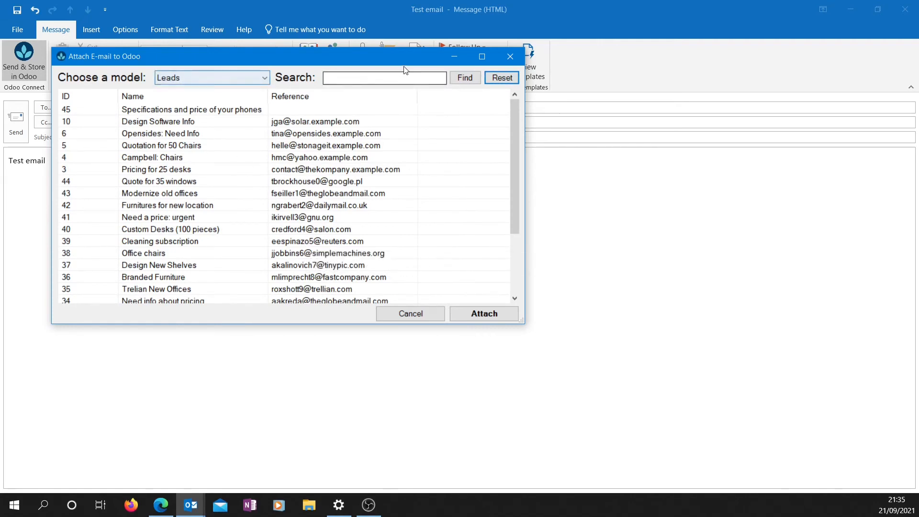
# Step: Attach the test email to lead 10, Design Software Info
pyautogui.click(245, 78)
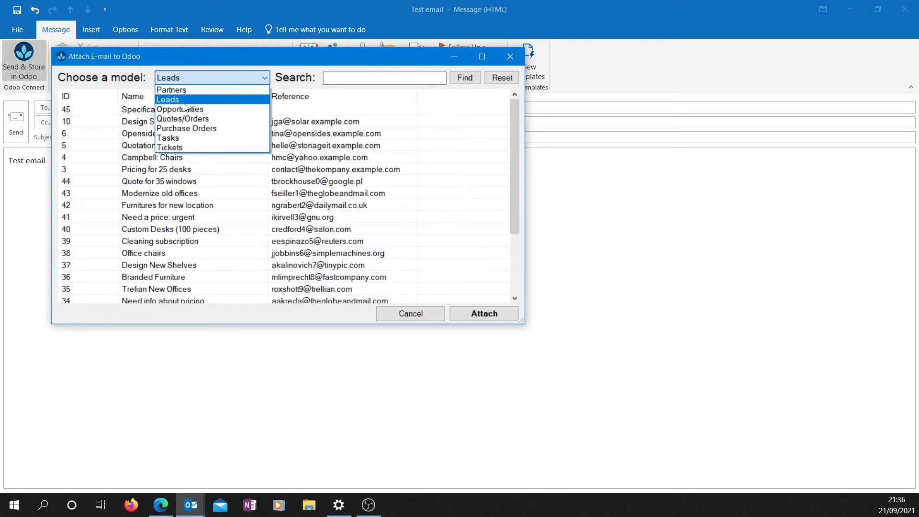
pyautogui.click(182, 99)
pyautogui.click(182, 121)
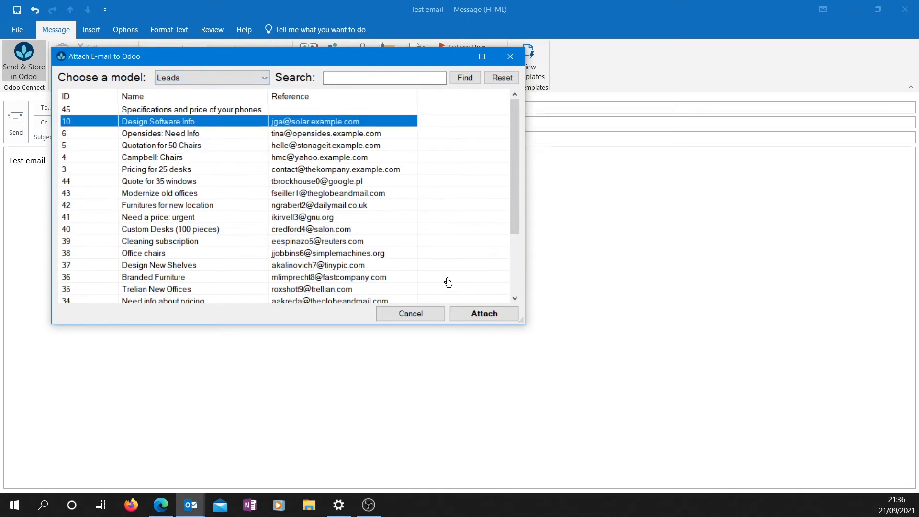
pyautogui.click(475, 313)
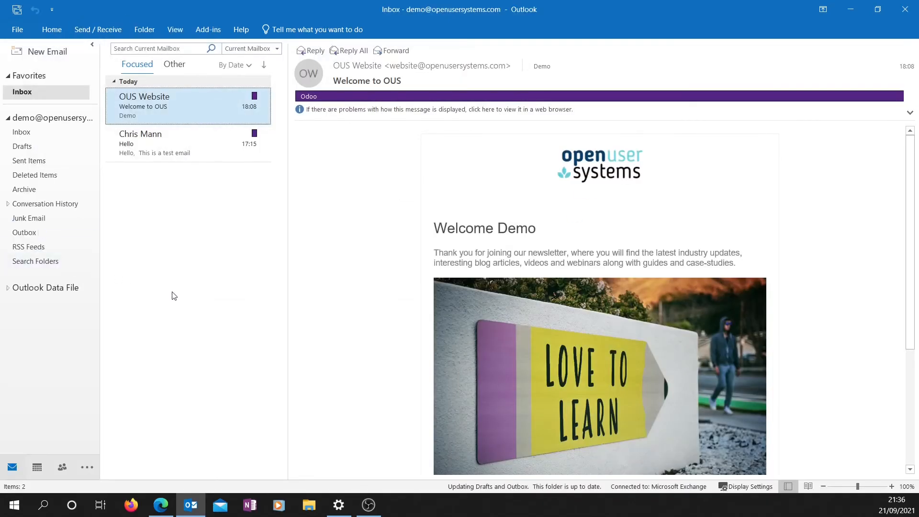
pyautogui.moveTo(161, 502)
pyautogui.click(163, 463)
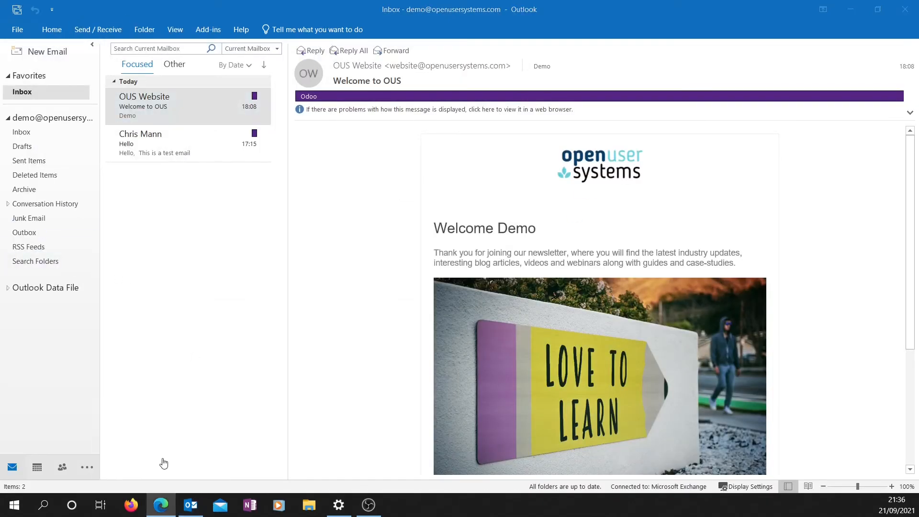
pyautogui.click(73, 30)
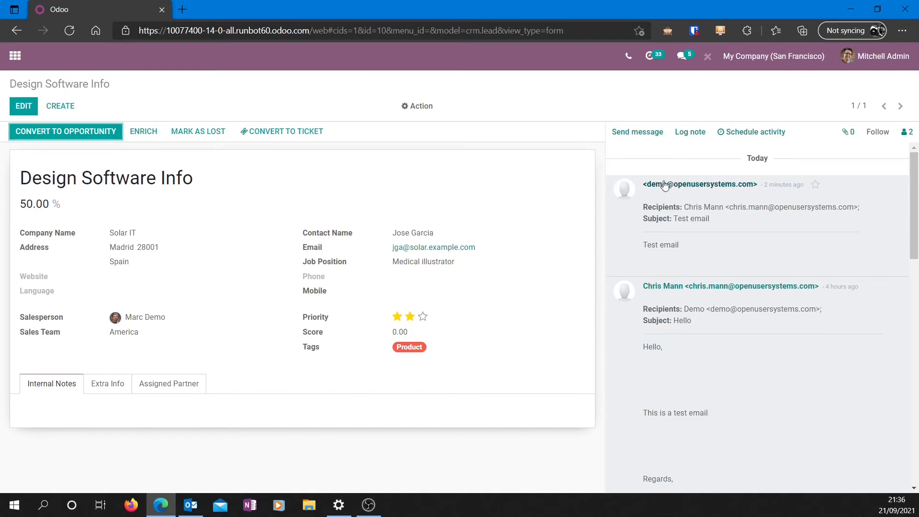
pyautogui.moveTo(858, 207); pyautogui.dragTo(685, 207)
pyautogui.click(694, 209)
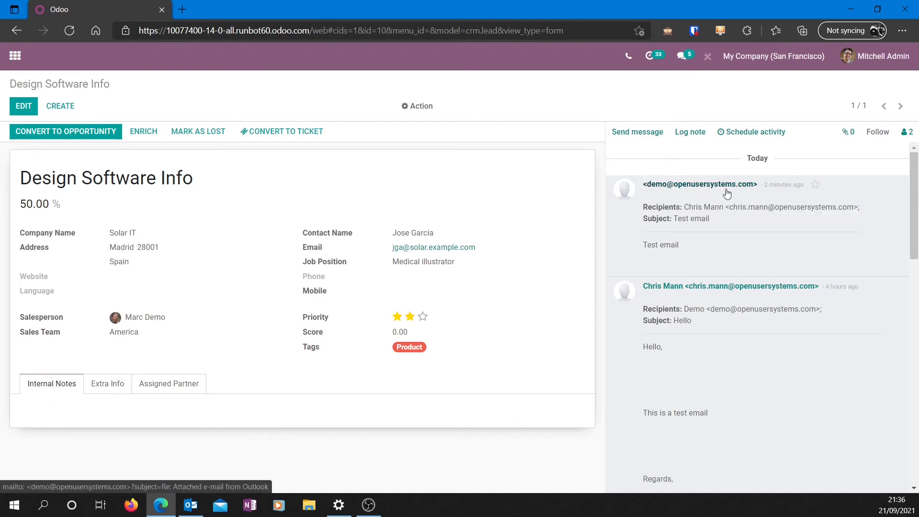
pyautogui.click(850, 9)
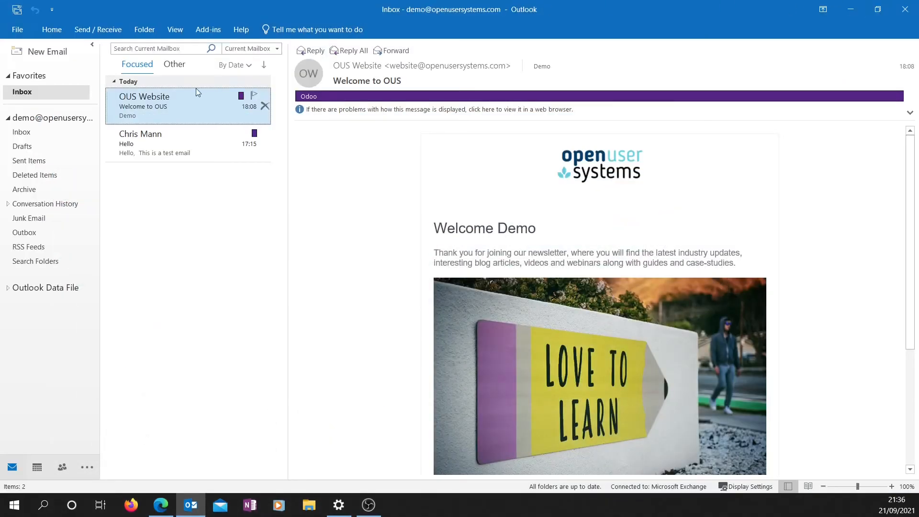
# Step: Check in Odoo Connect Connection Settings that Sync Contacts and Sync Calendar are both enabled
pyautogui.click(201, 32)
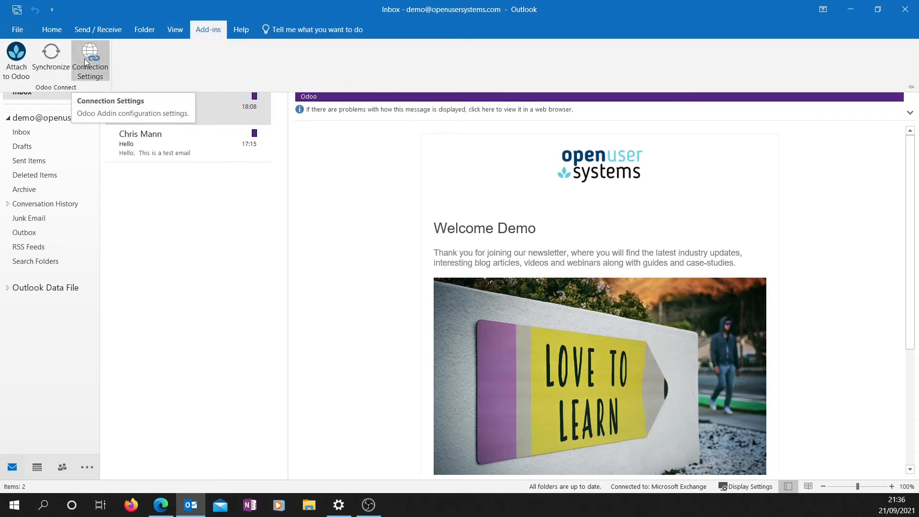
pyautogui.click(87, 60)
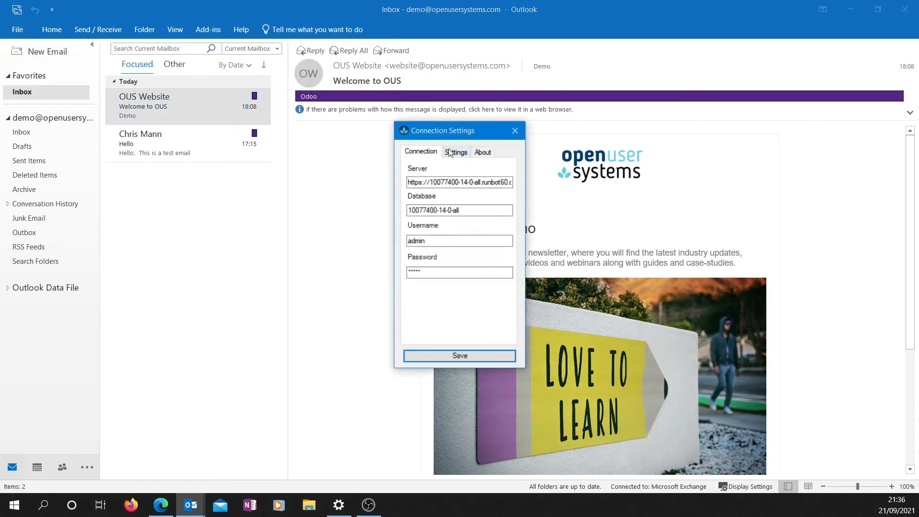
pyautogui.click(449, 149)
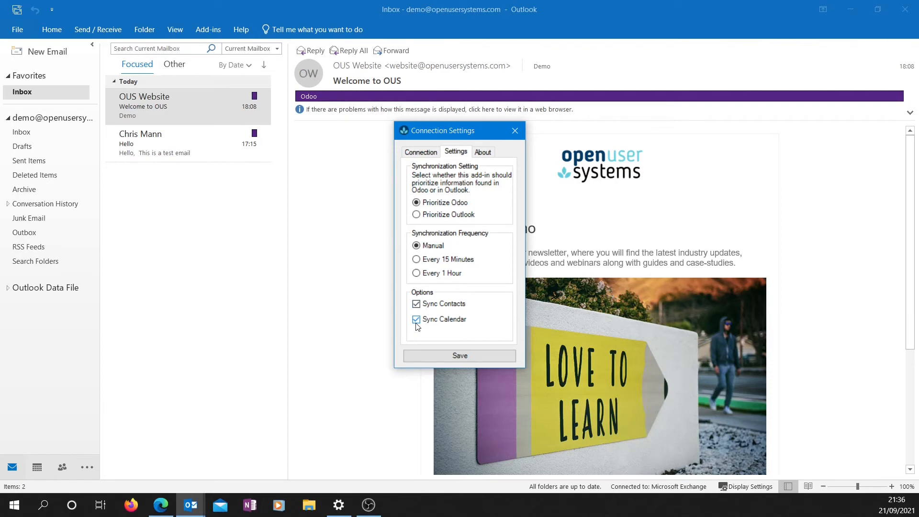
pyautogui.click(515, 131)
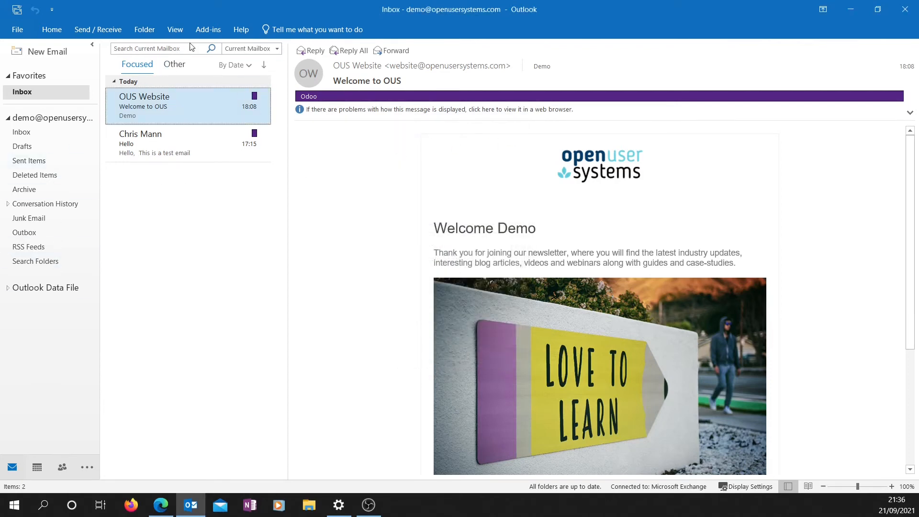
pyautogui.click(203, 31)
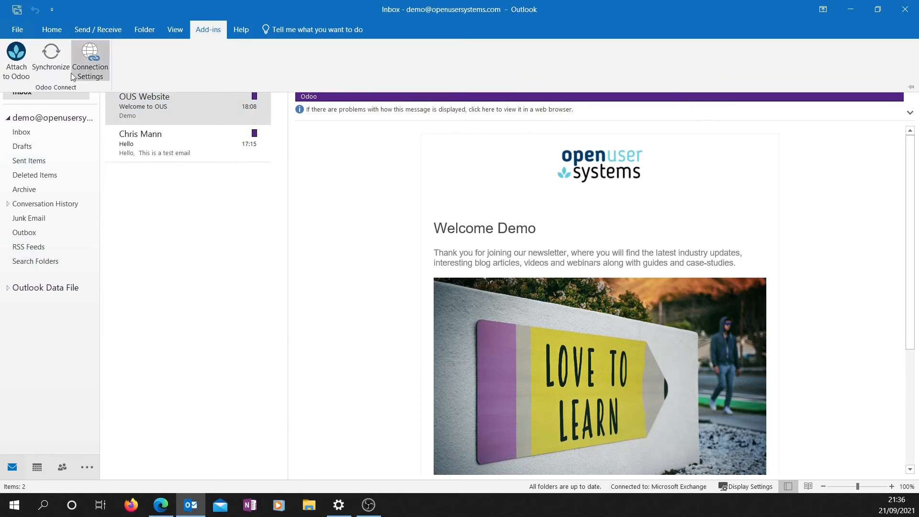
# Step: Run an Odoo Synchronize, acknowledge 'Synchronization Completed!', and switch to the Calendar
pyautogui.click(51, 52)
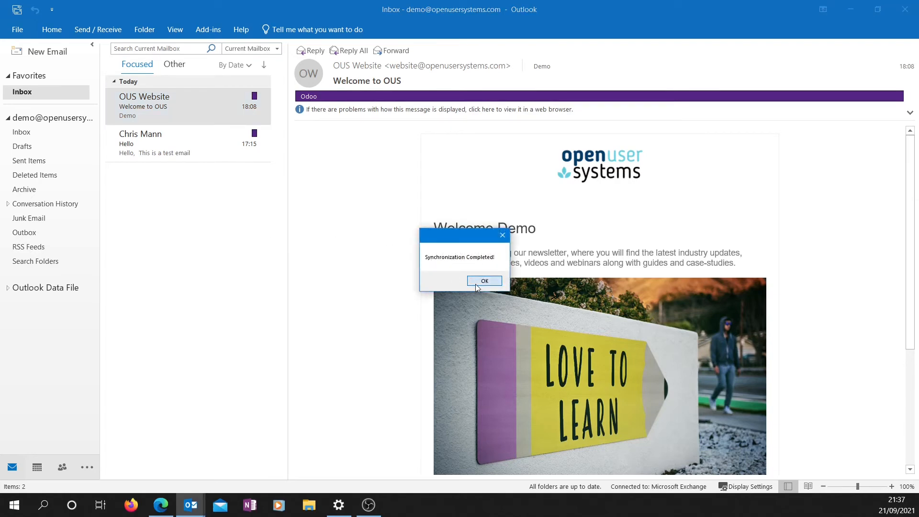
pyautogui.click(476, 284)
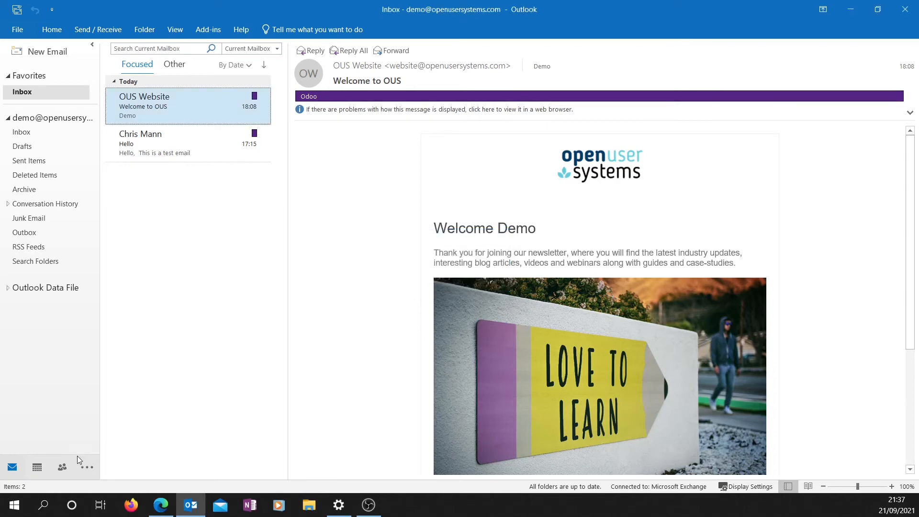
pyautogui.click(35, 471)
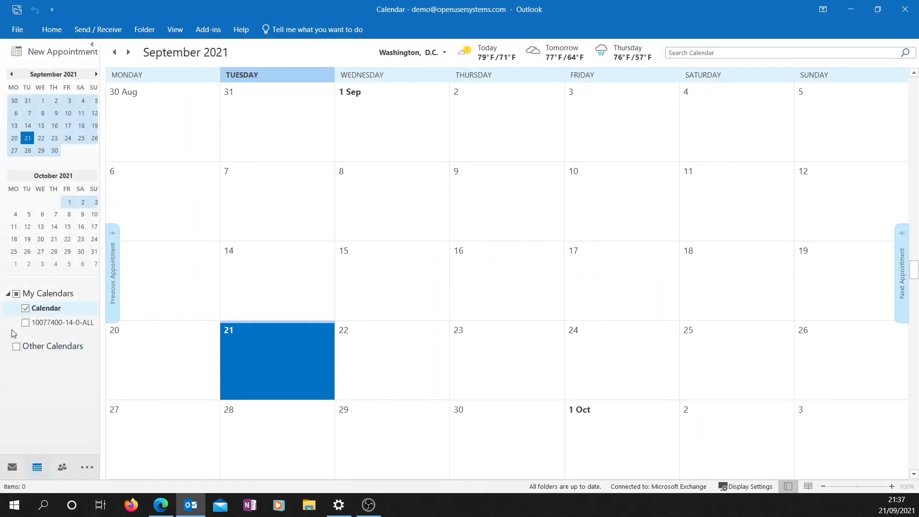
pyautogui.click(25, 322)
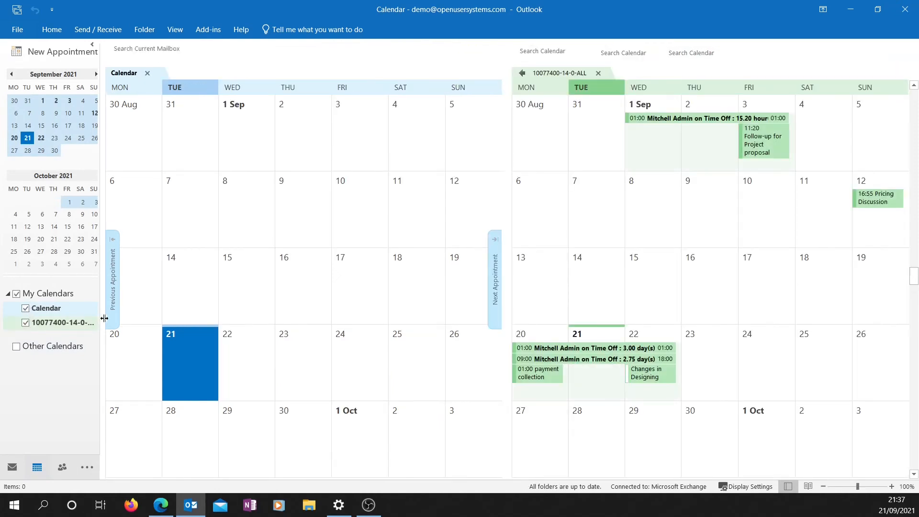
pyautogui.moveTo(100, 318); pyautogui.dragTo(136, 318)
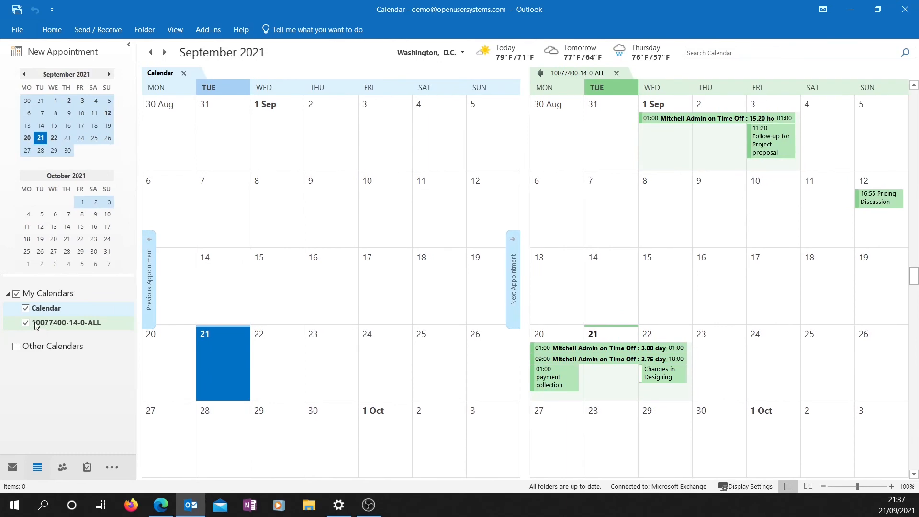
pyautogui.click(27, 308)
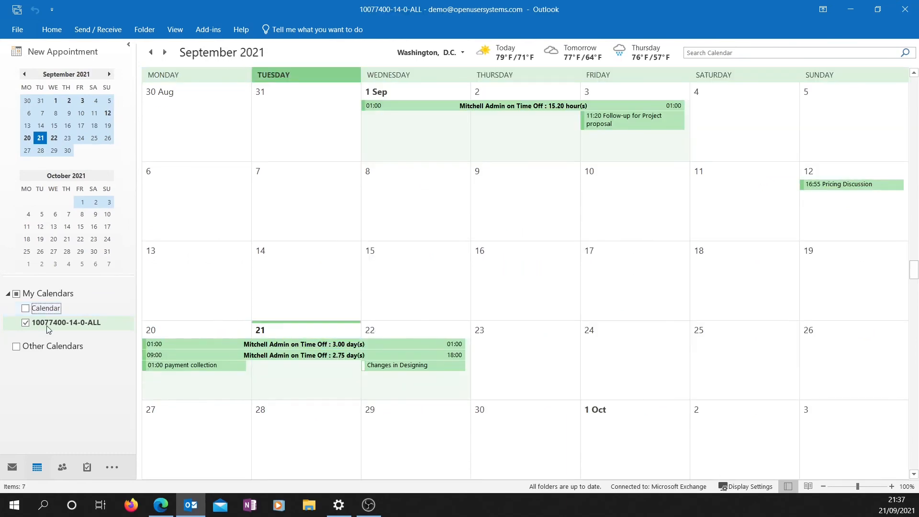
pyautogui.click(46, 310)
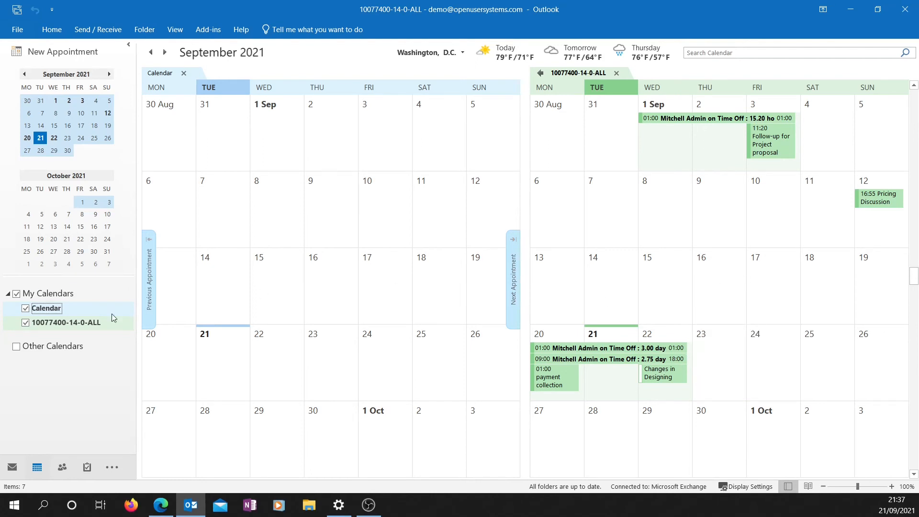
pyautogui.click(53, 325)
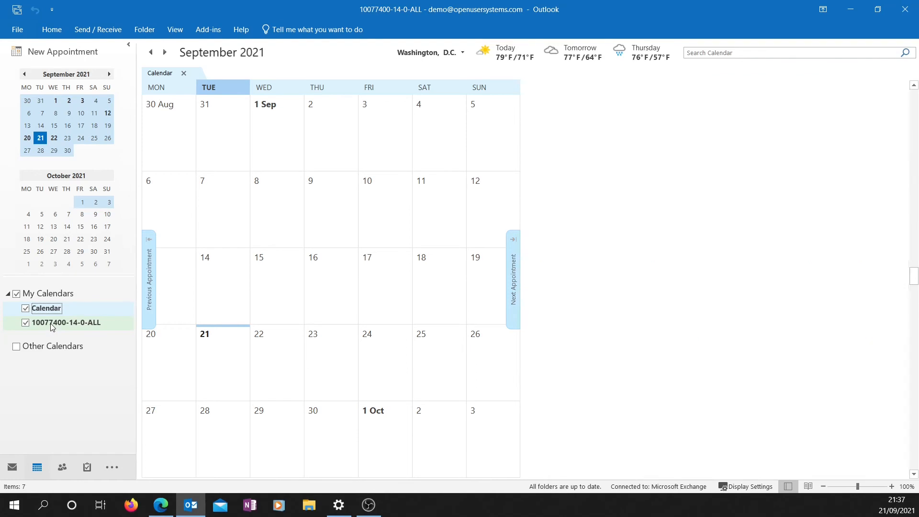
pyautogui.click(65, 468)
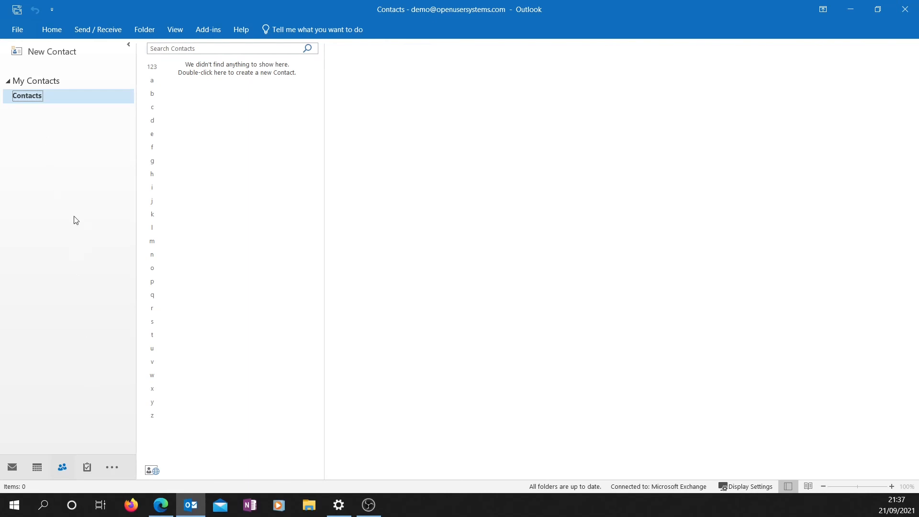
pyautogui.click(112, 469)
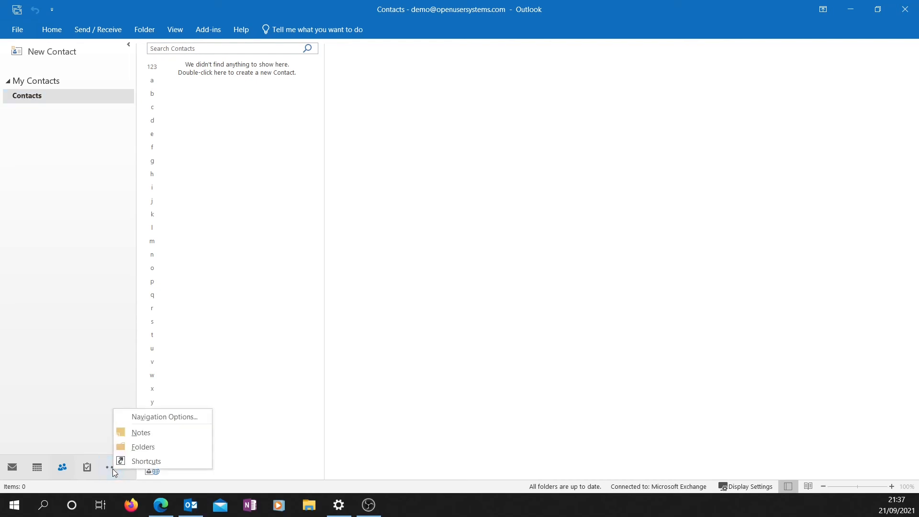
pyautogui.click(134, 447)
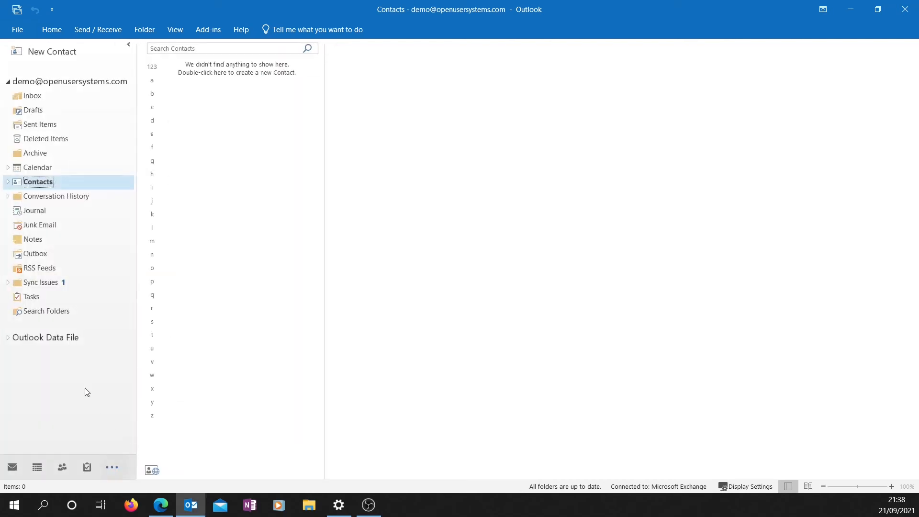
pyautogui.click(8, 168)
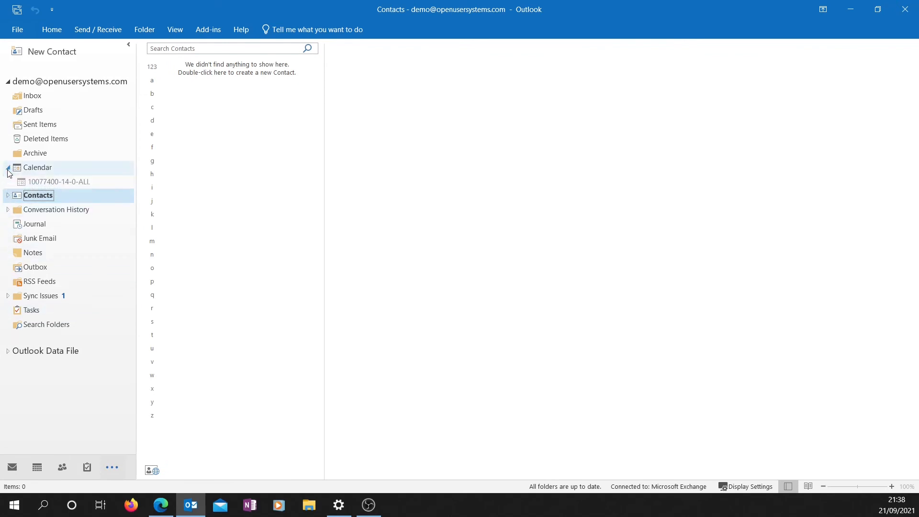
pyautogui.click(8, 197)
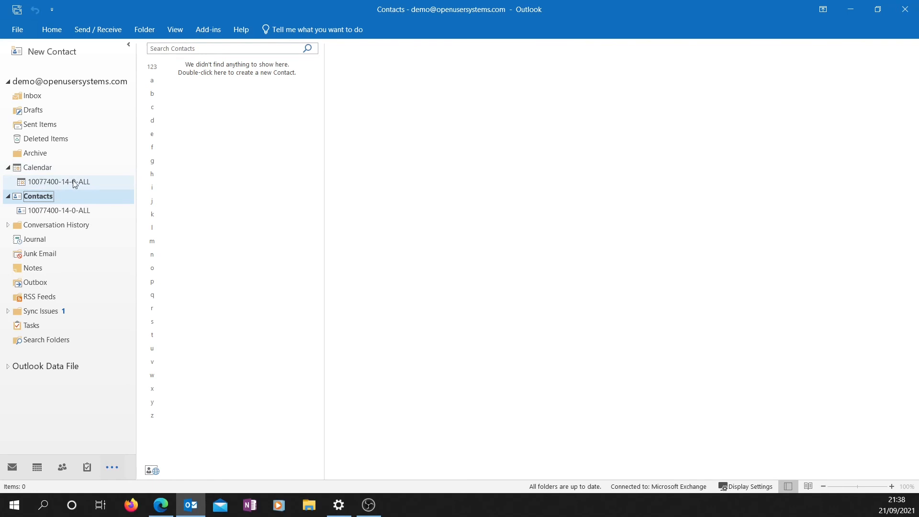
pyautogui.click(50, 214)
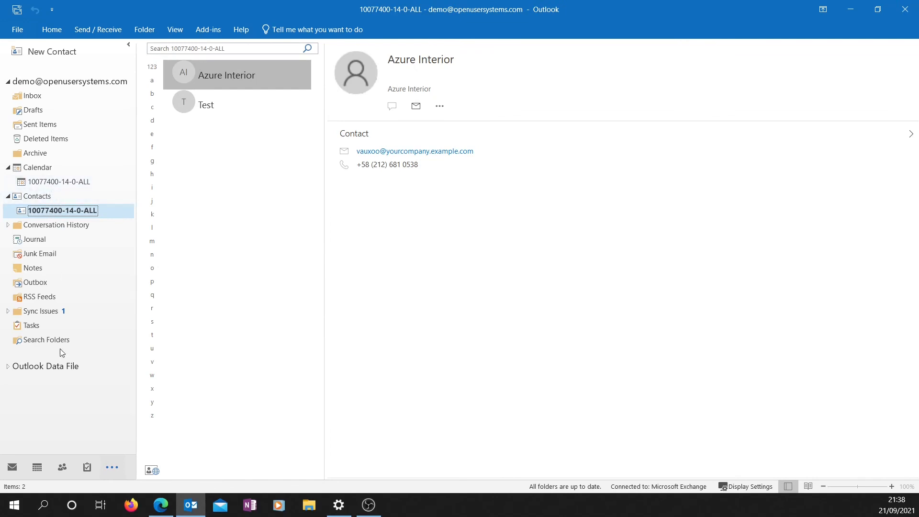
# Step: In People view, review the synced Test and Azure Interior contacts
pyautogui.click(62, 467)
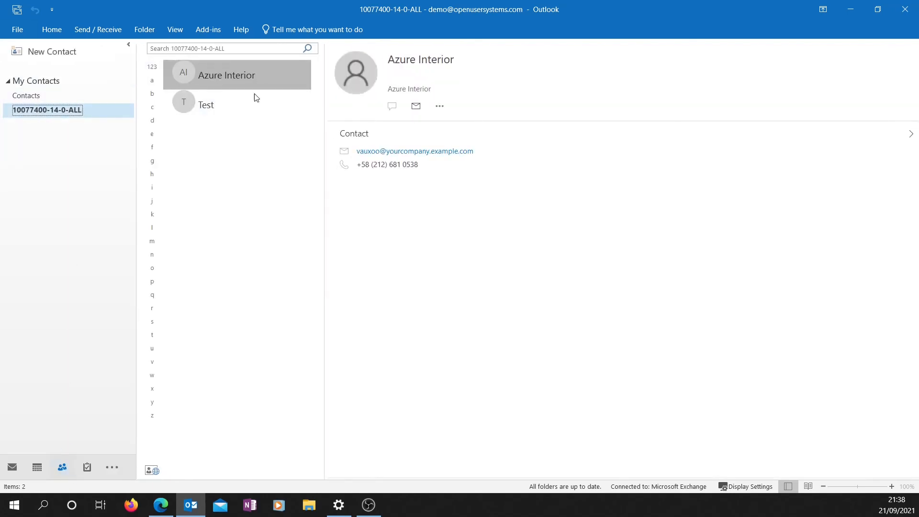
pyautogui.click(235, 106)
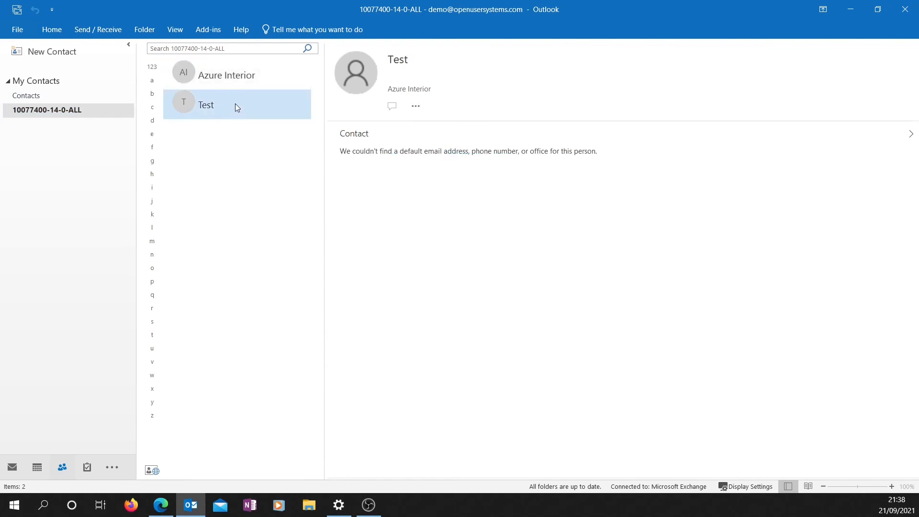
pyautogui.click(228, 80)
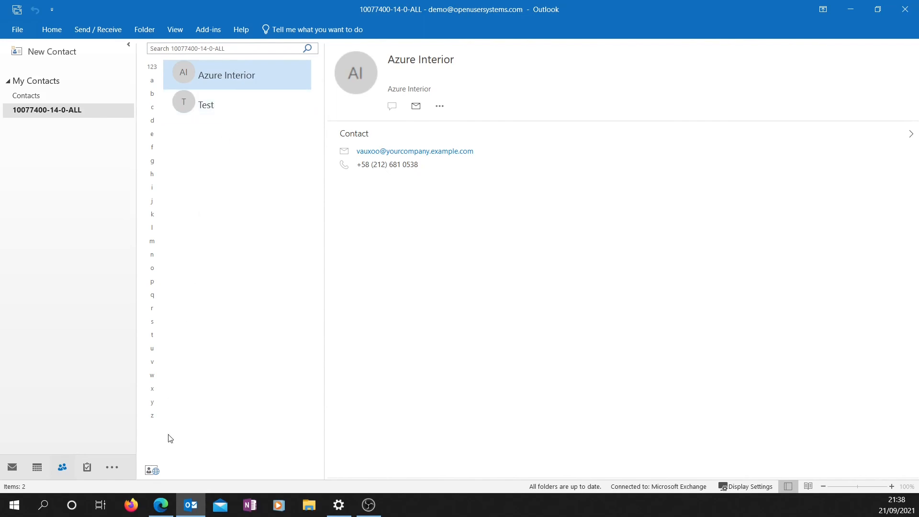
# Step: In Odoo's Contacts app, group contacts by Salesperson and try moving the Creative Director card
pyautogui.click(166, 505)
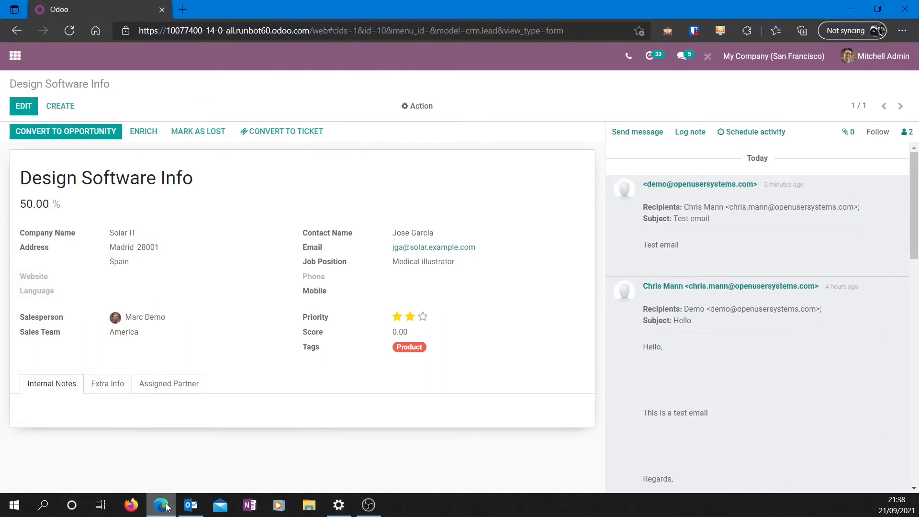
pyautogui.click(16, 56)
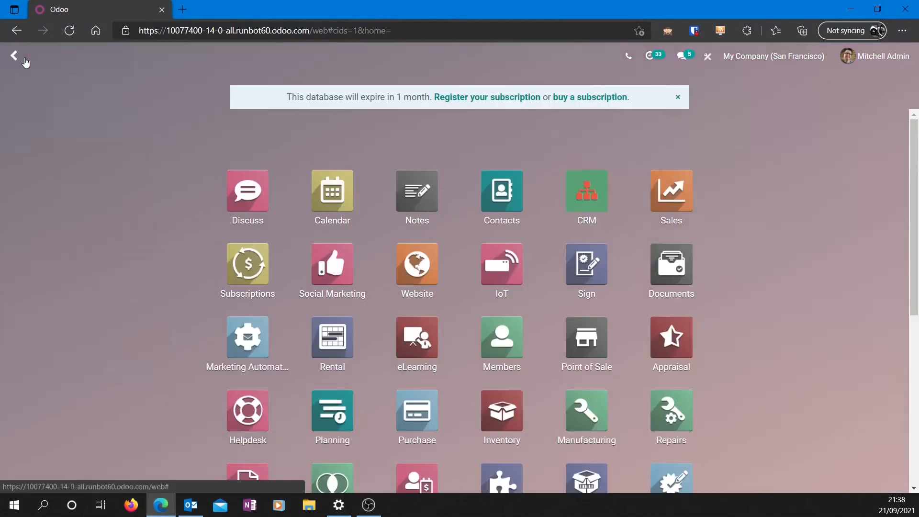
pyautogui.click(507, 188)
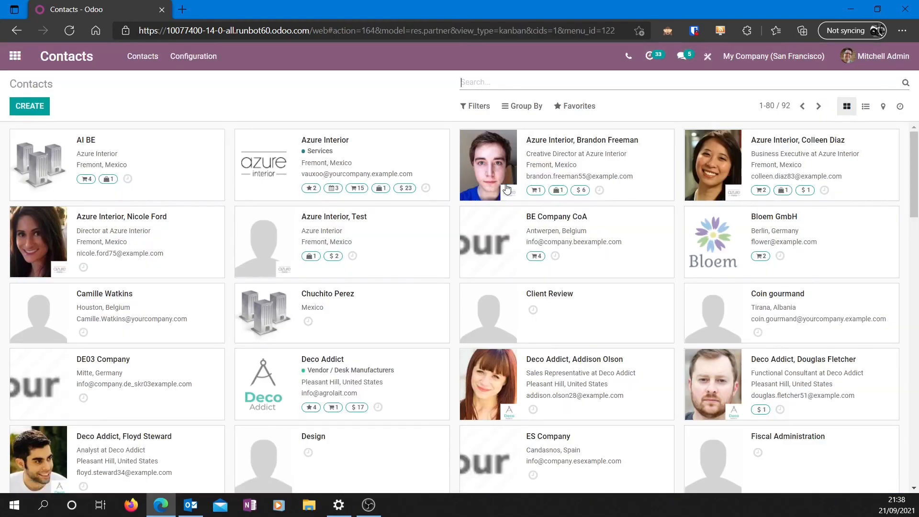
pyautogui.click(513, 107)
pyautogui.click(516, 127)
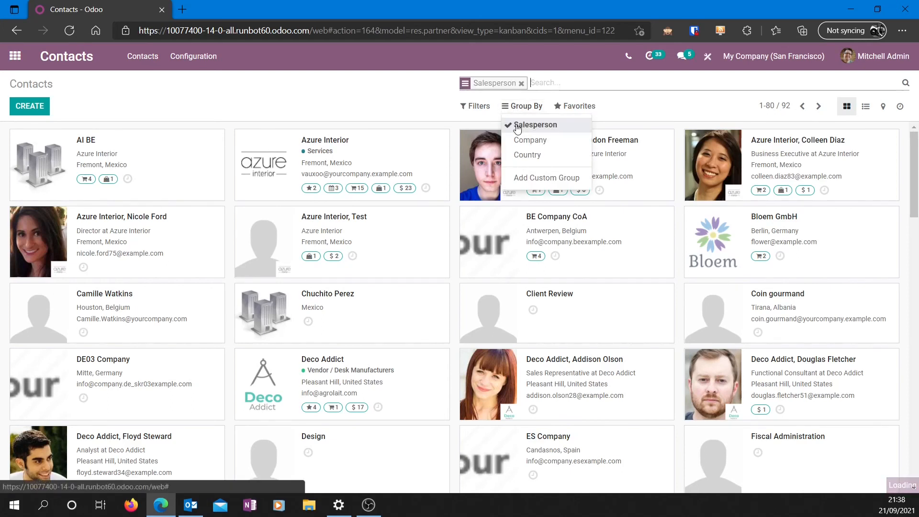
pyautogui.click(363, 92)
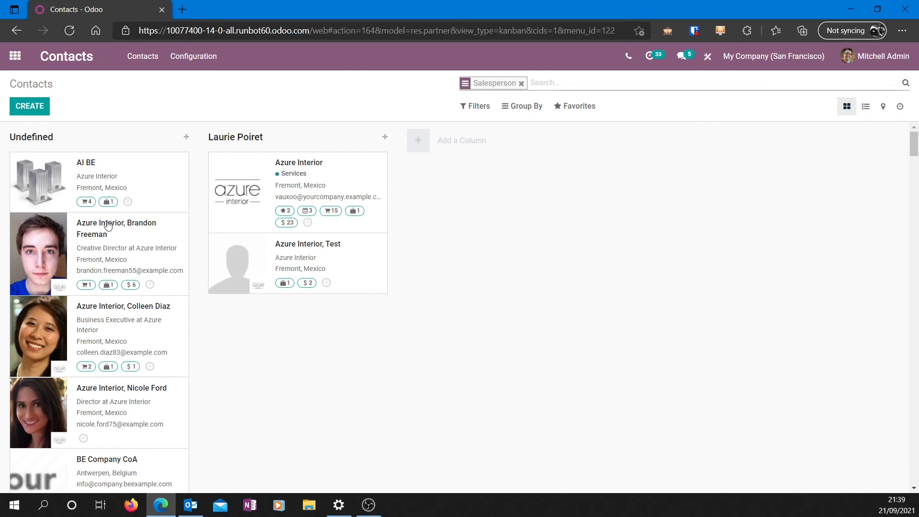
pyautogui.moveTo(38, 258); pyautogui.dragTo(38, 211)
# Step: Set the Creative Director contact's Salesperson to Azure Interior's salesperson and save the record
pyautogui.click(42, 245)
pyautogui.scroll(-2, 213, 337)
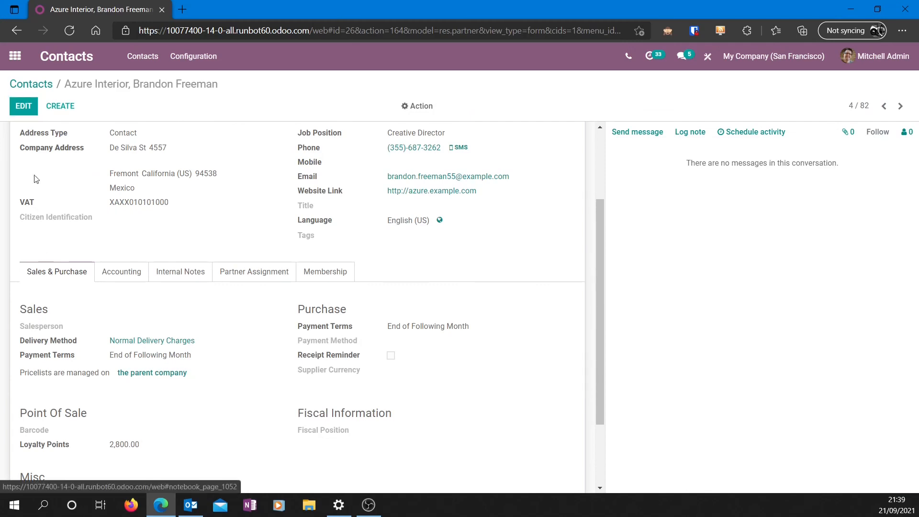
pyautogui.click(19, 109)
pyautogui.scroll(-3, 74, 229)
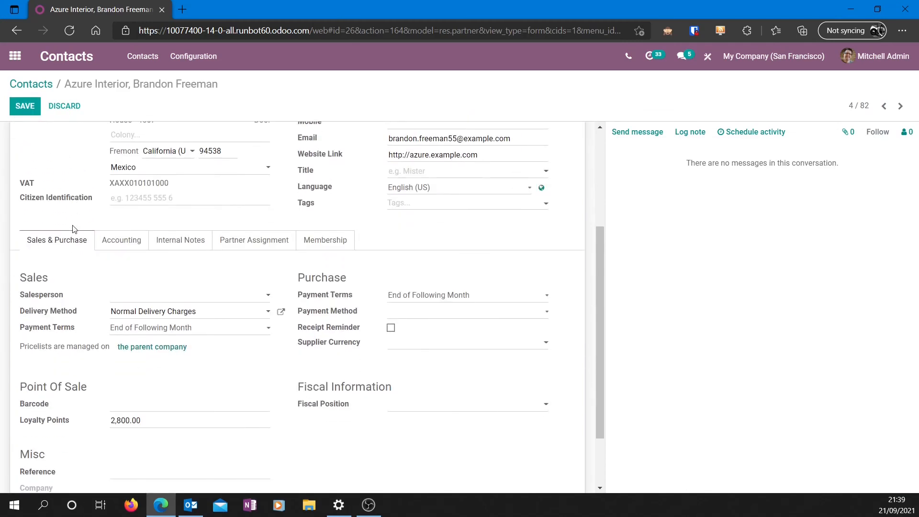
pyautogui.click(160, 298)
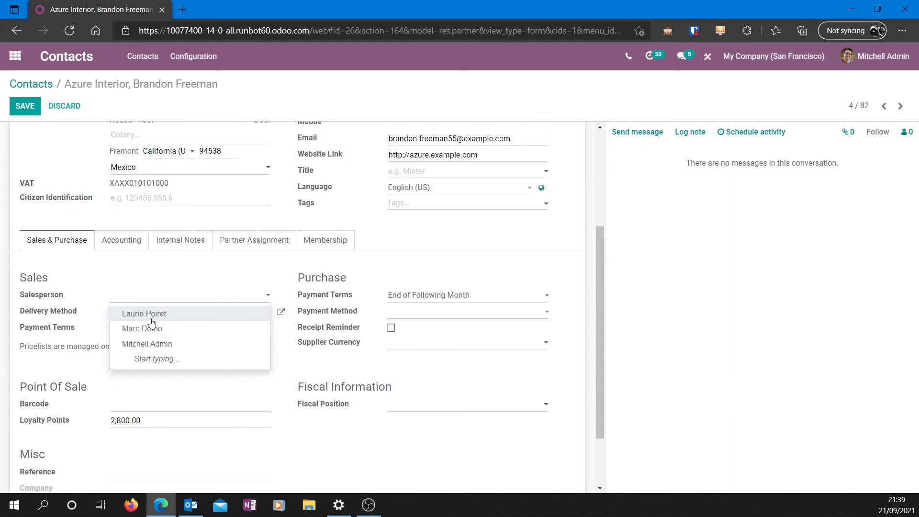
pyautogui.click(150, 315)
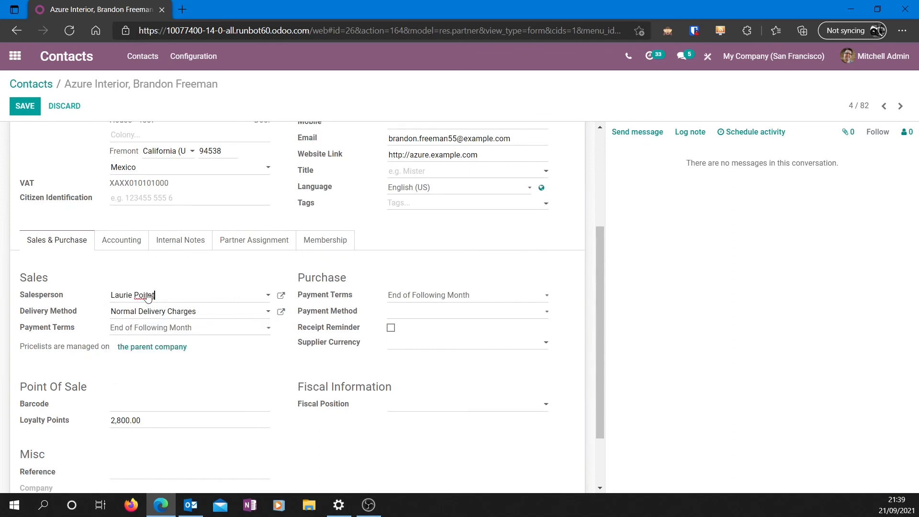
pyautogui.click(22, 106)
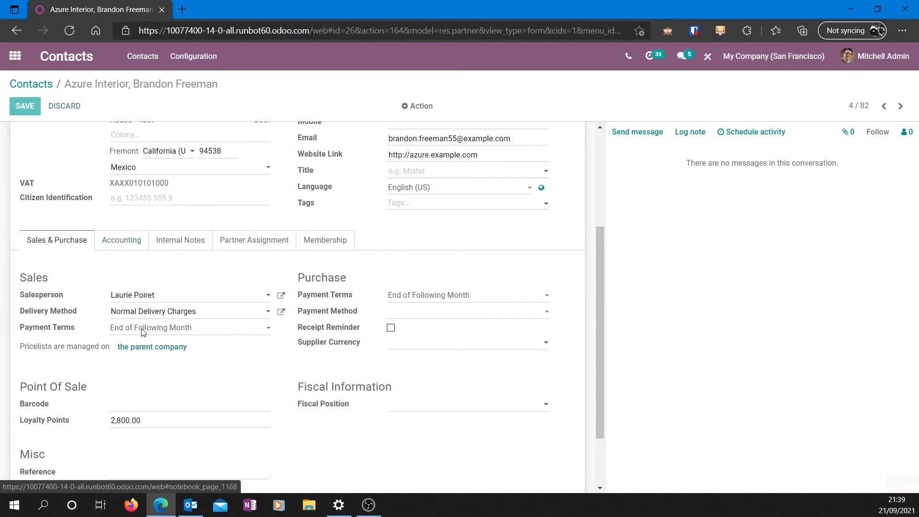
pyautogui.click(854, 14)
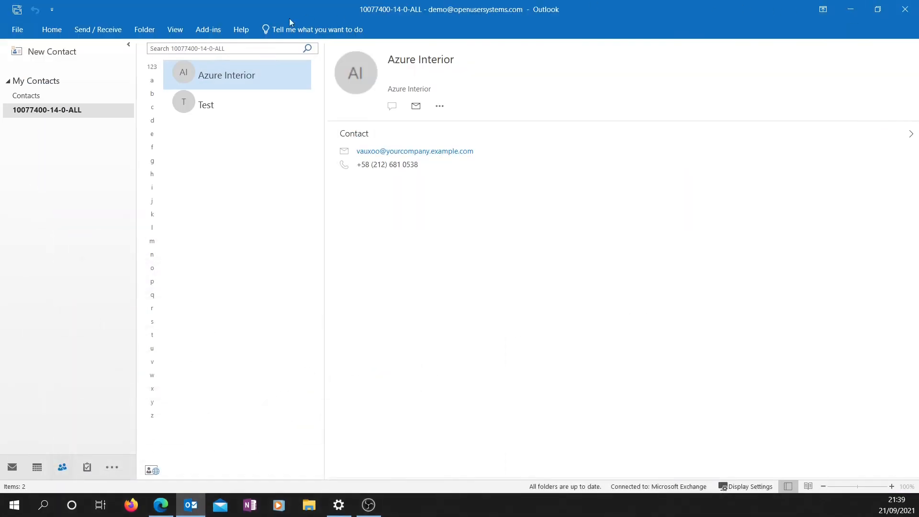
# Step: Synchronize Outlook with Odoo and acknowledge the completion message
pyautogui.click(201, 31)
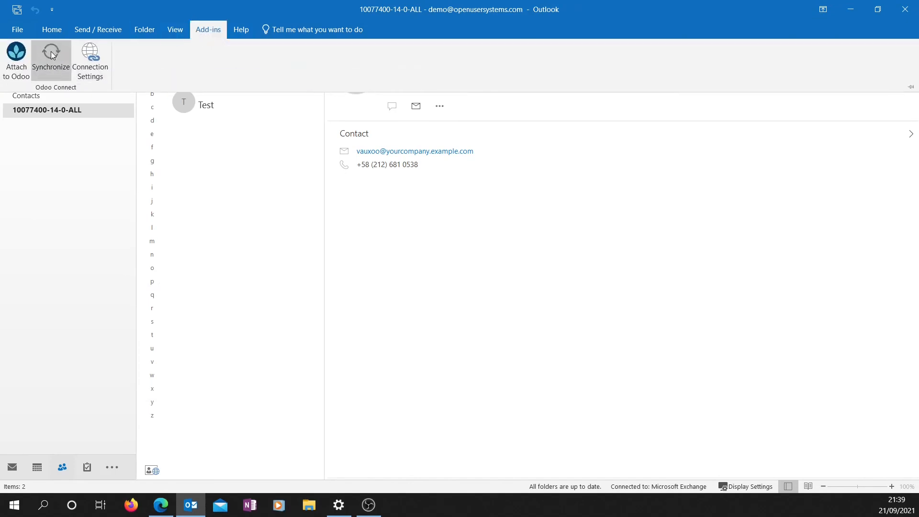
pyautogui.click(52, 55)
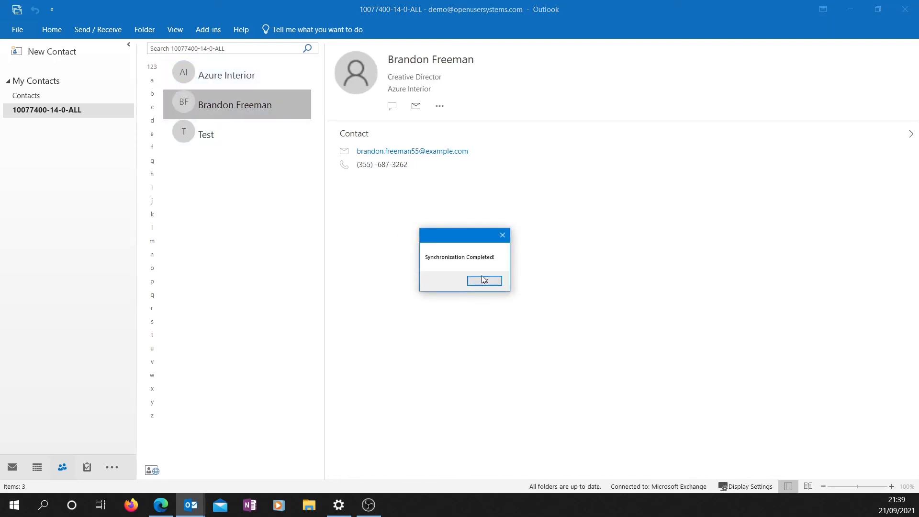
pyautogui.click(484, 281)
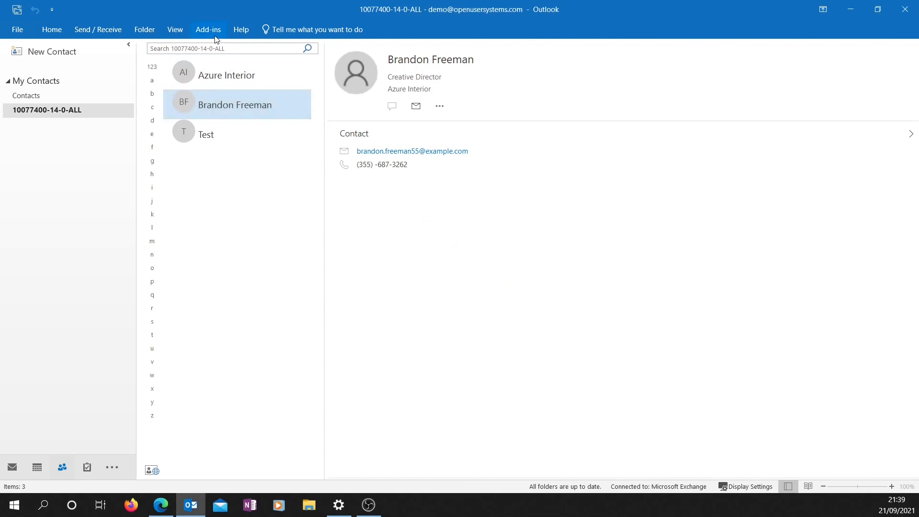
# Step: Review the synced Azure Interior and Test contacts, then return to the Inbox
pyautogui.click(201, 82)
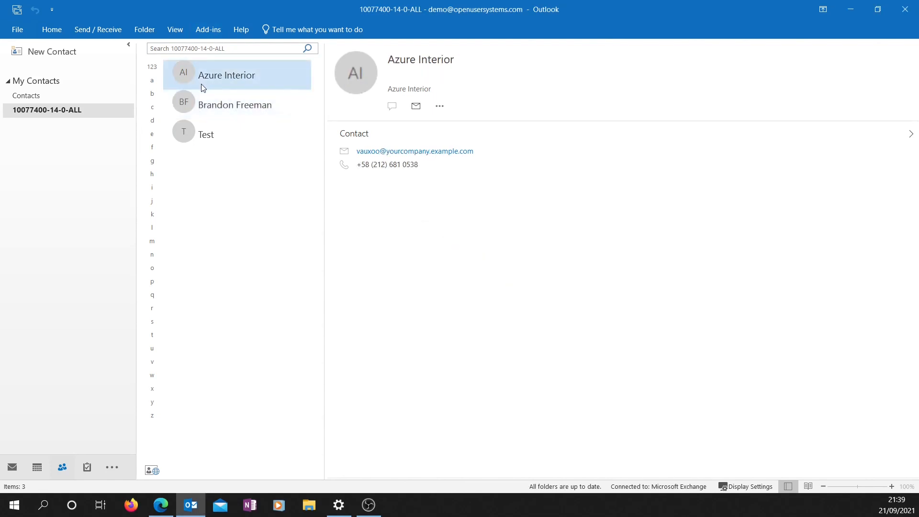
pyautogui.click(220, 133)
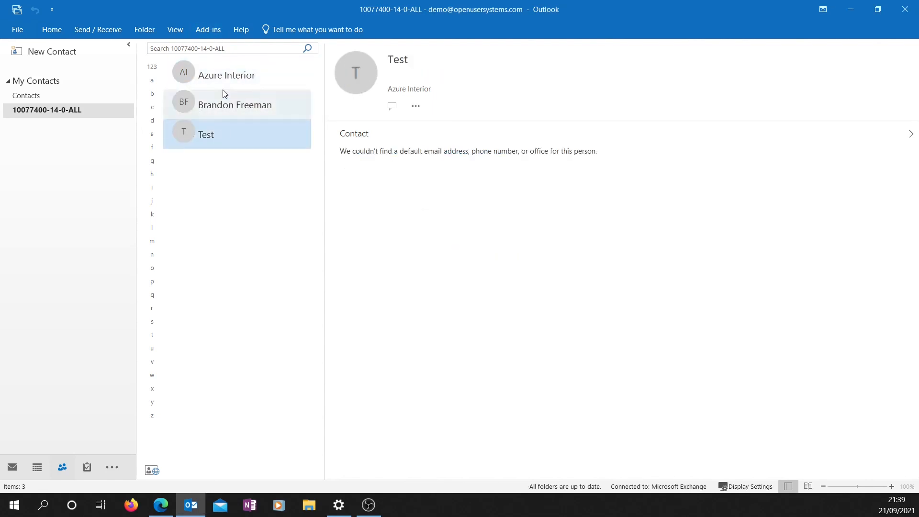
pyautogui.click(222, 75)
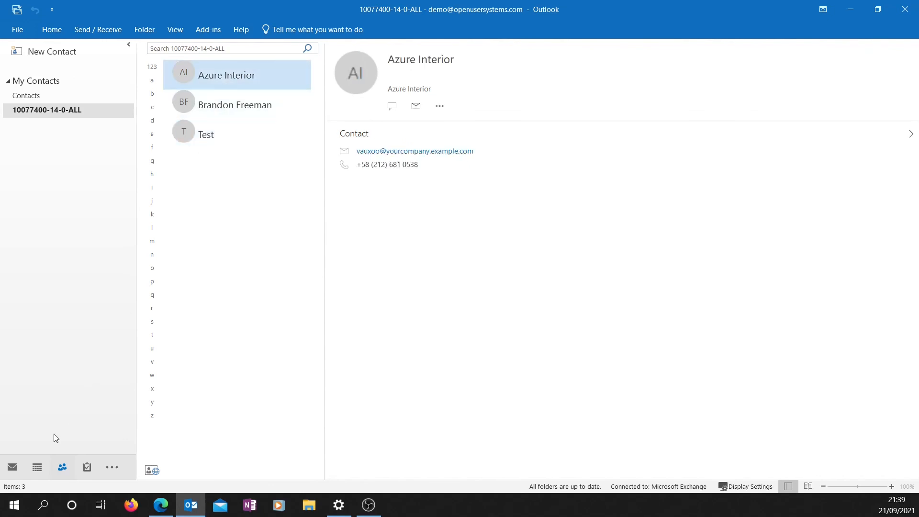
pyautogui.click(13, 468)
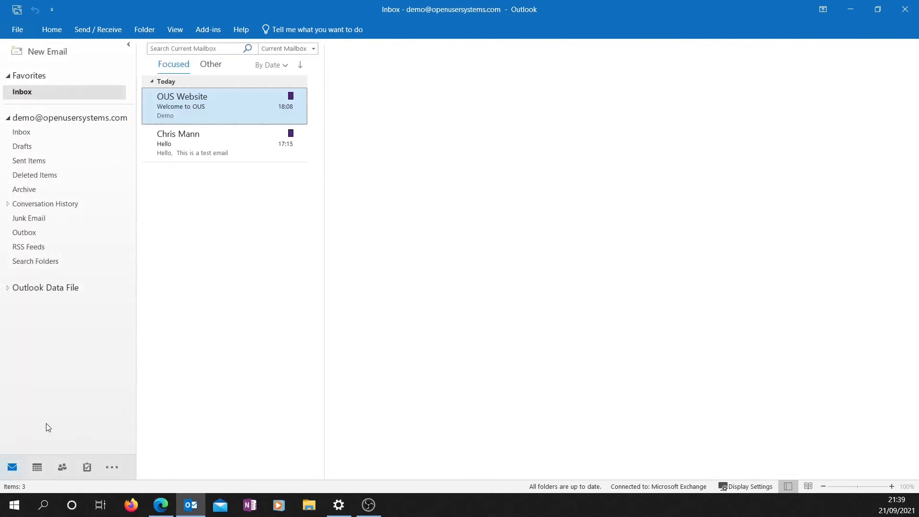